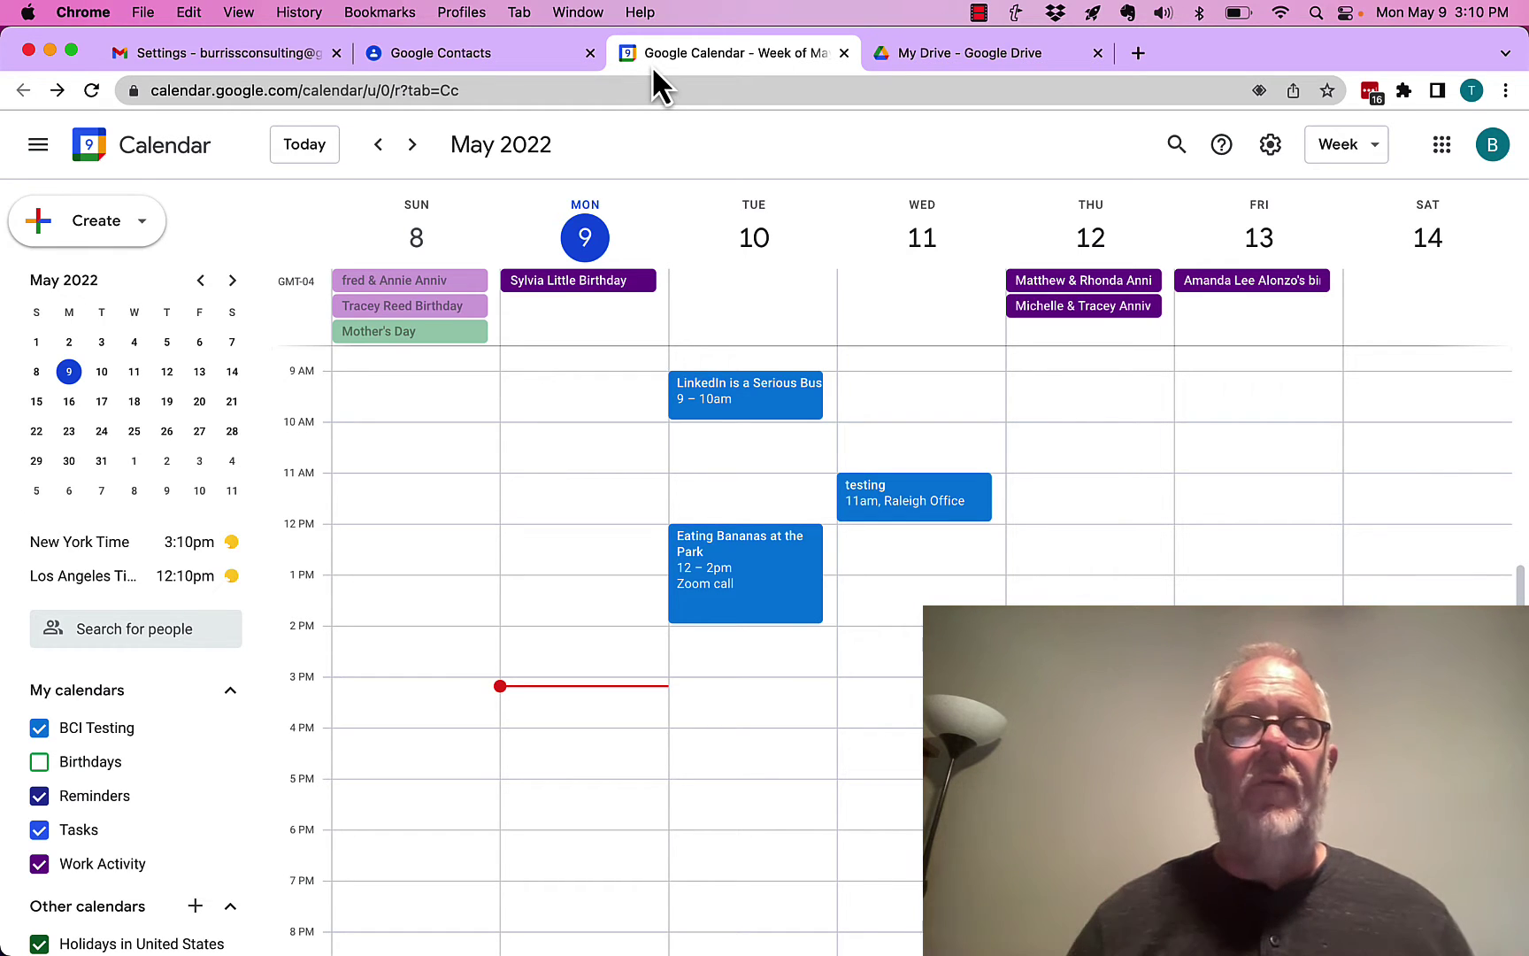
- Open the settings and sharing page of the BCI Testing calendar and examine the permissions under Share with specific people
{"action": "scroll", "coordinate": [159, 389], "scroll_direction": "down", "scroll_amount": 1}
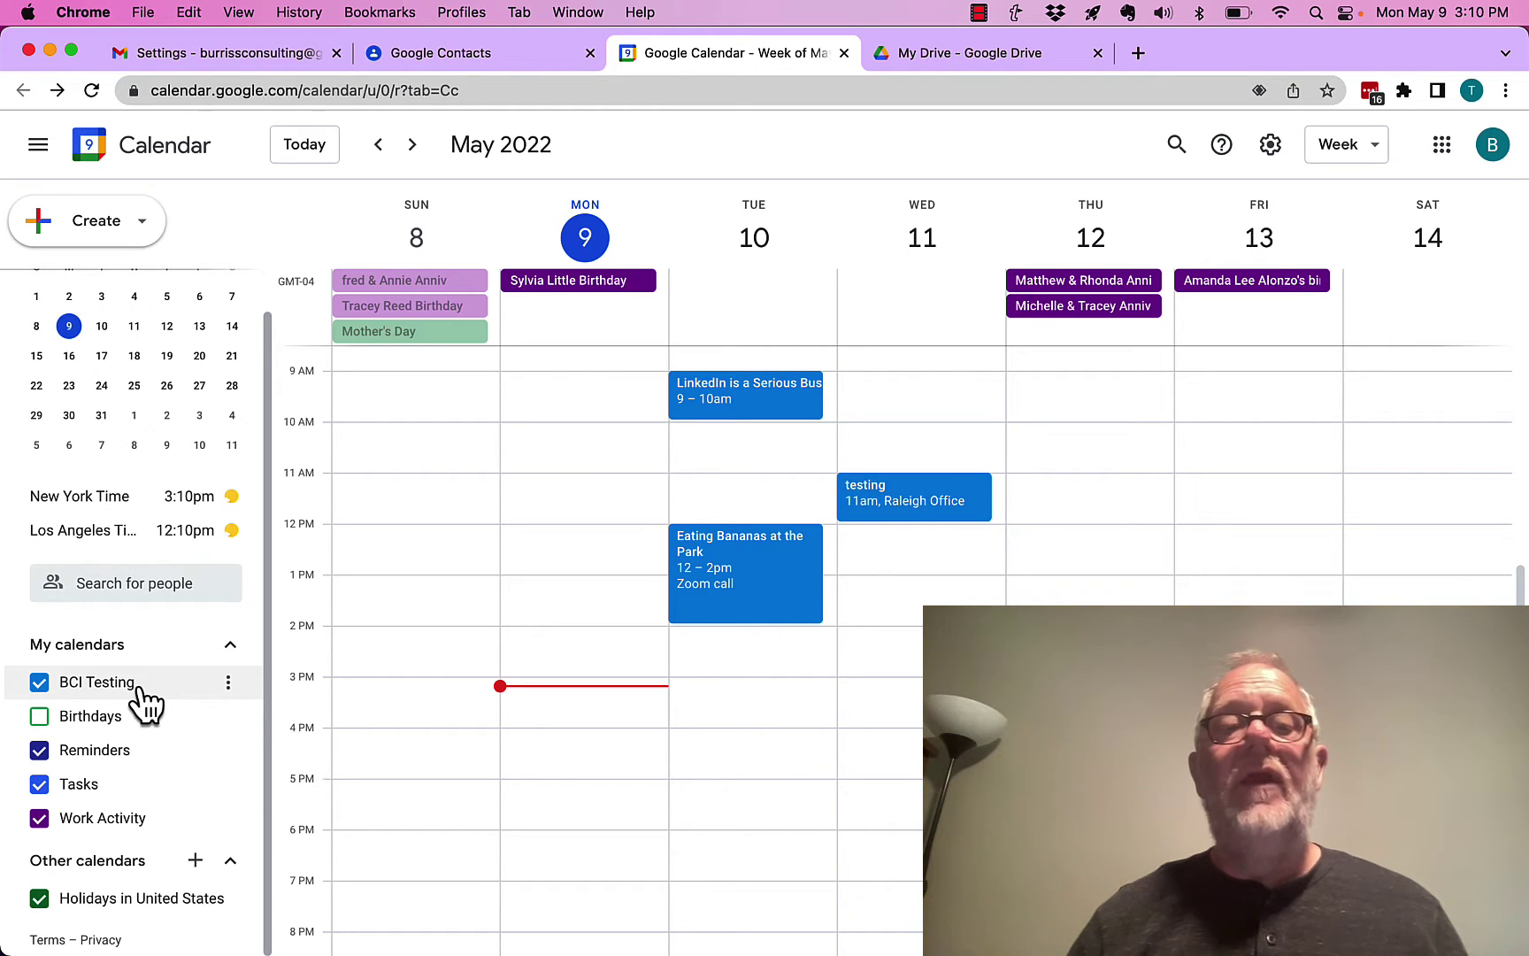
{"action": "left_click", "coordinate": [228, 683]}
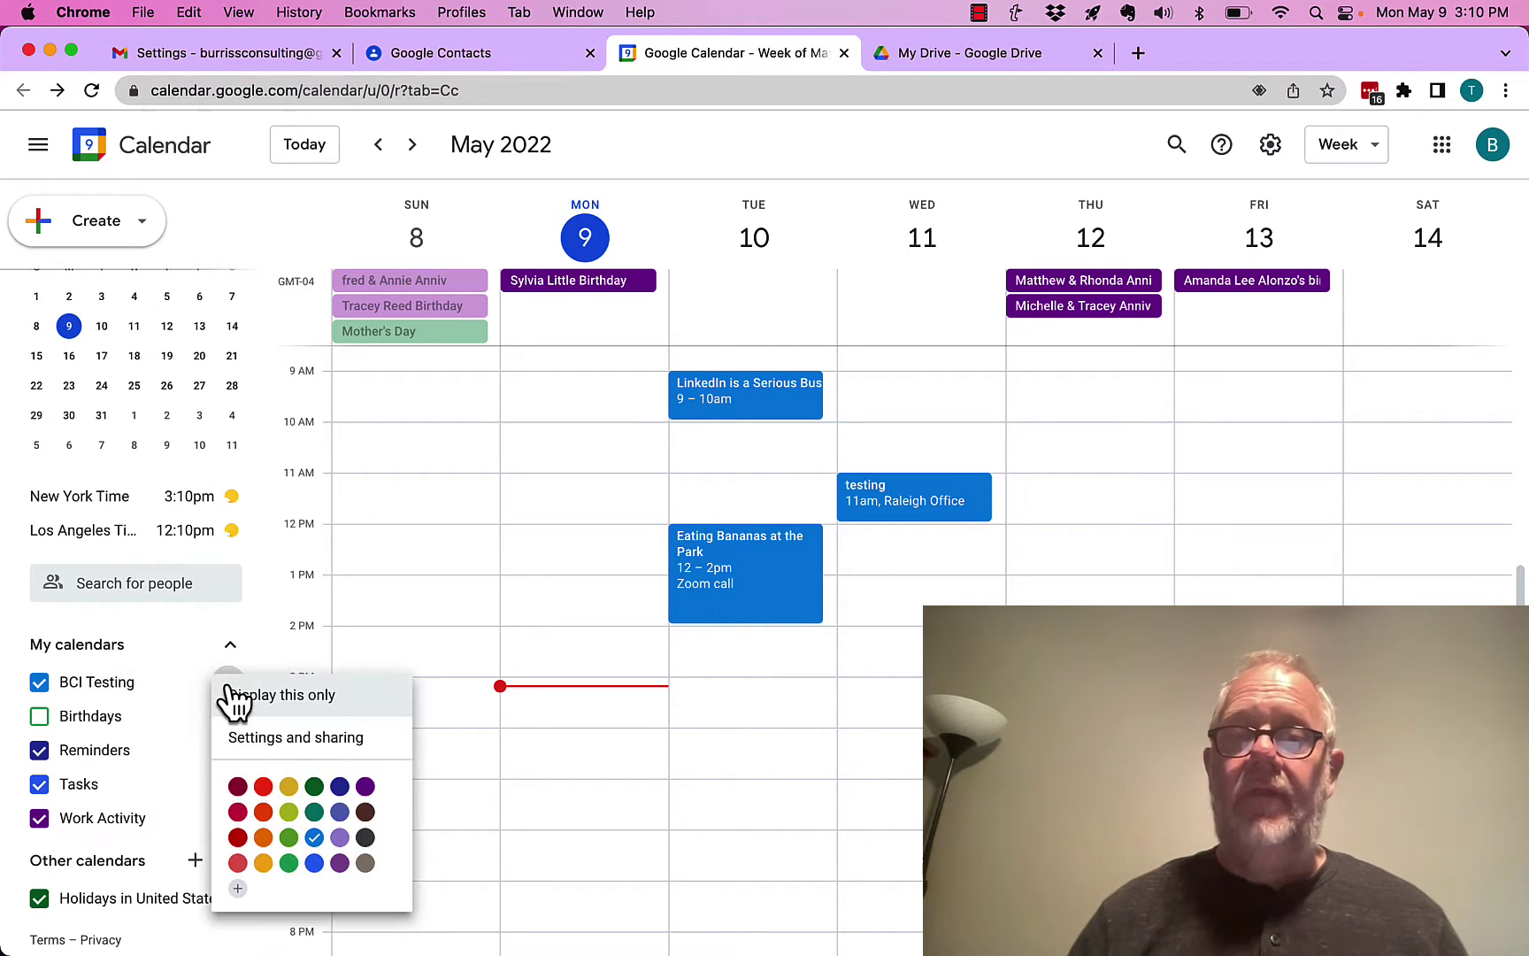
{"action": "left_click", "coordinate": [305, 739]}
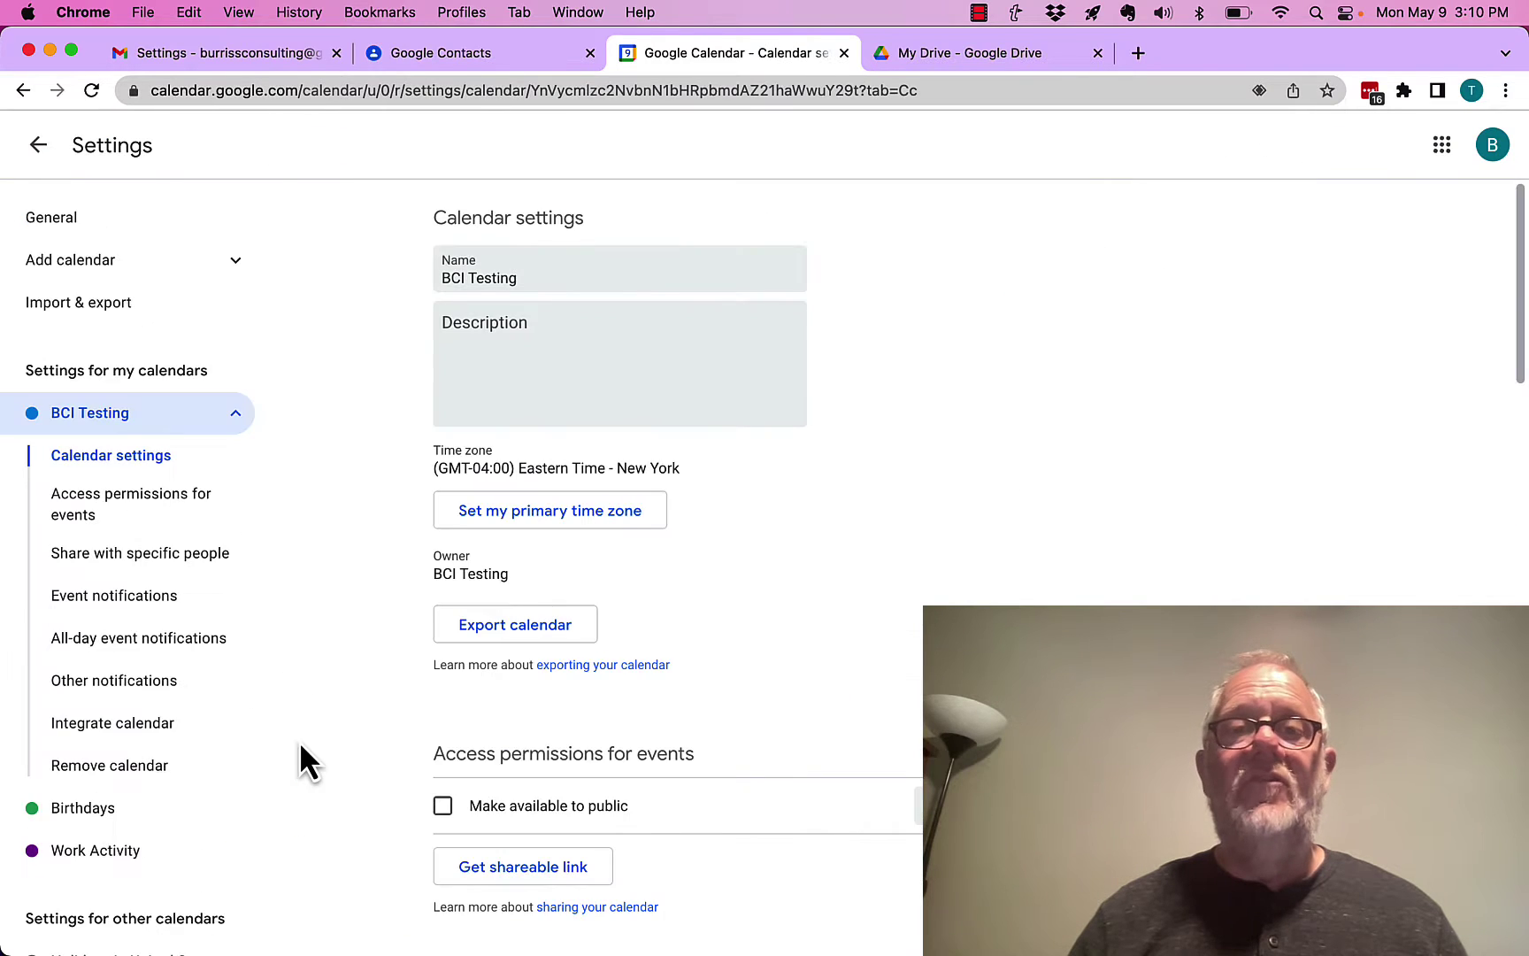
{"action": "scroll", "coordinate": [738, 570], "scroll_direction": "down", "scroll_amount": 6}
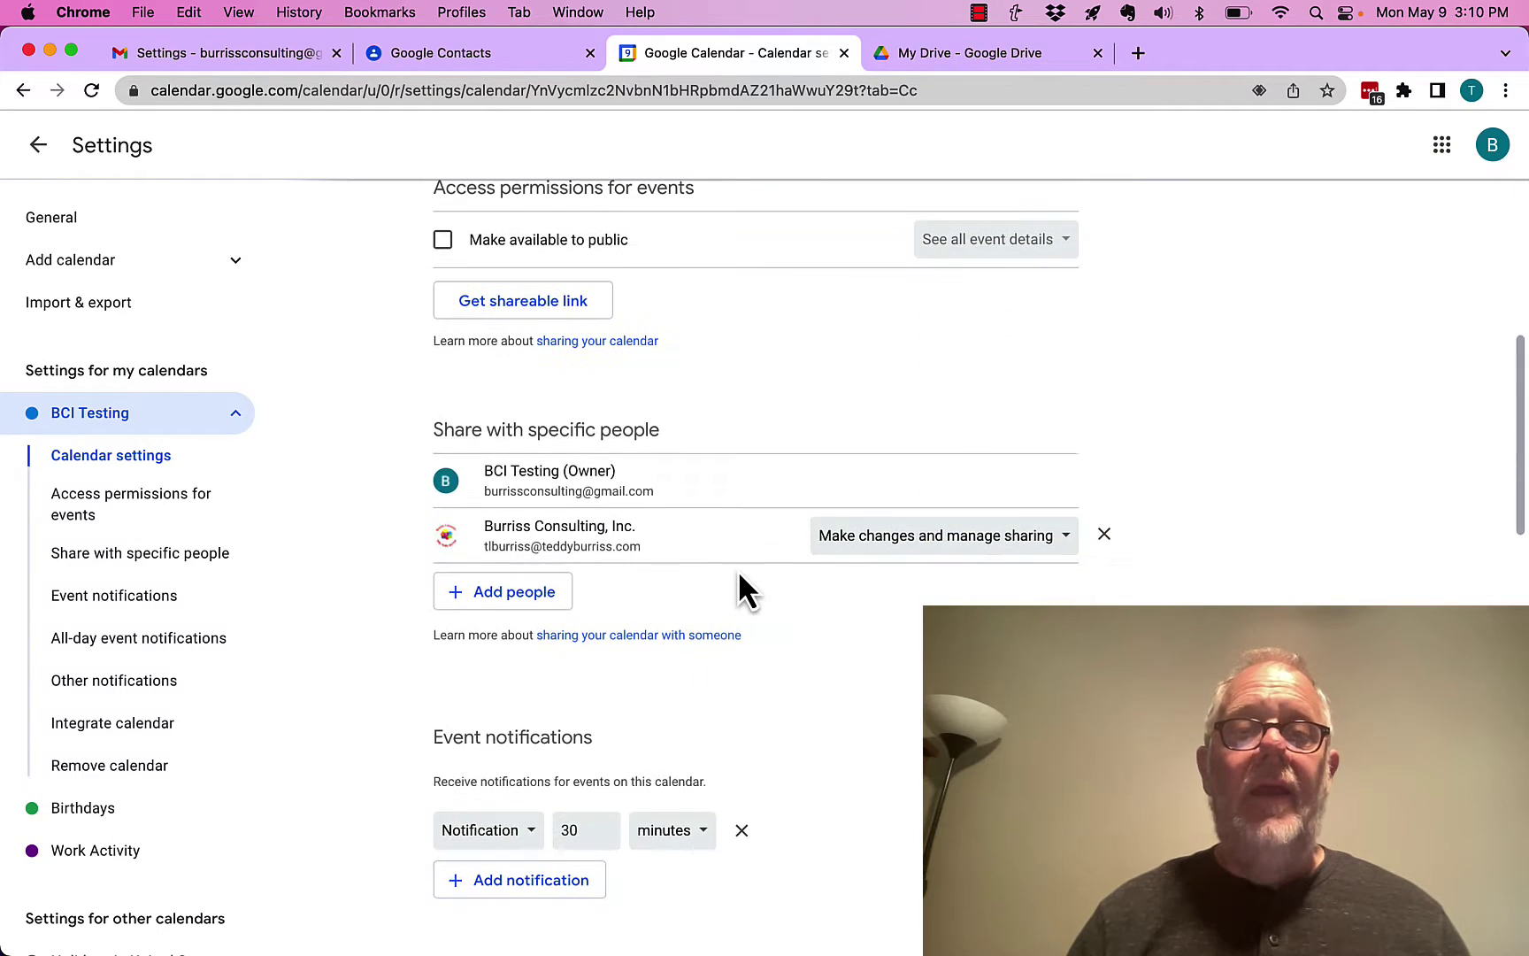
{"action": "left_click_drag", "start_coordinate": [471, 421], "coordinate": [650, 423]}
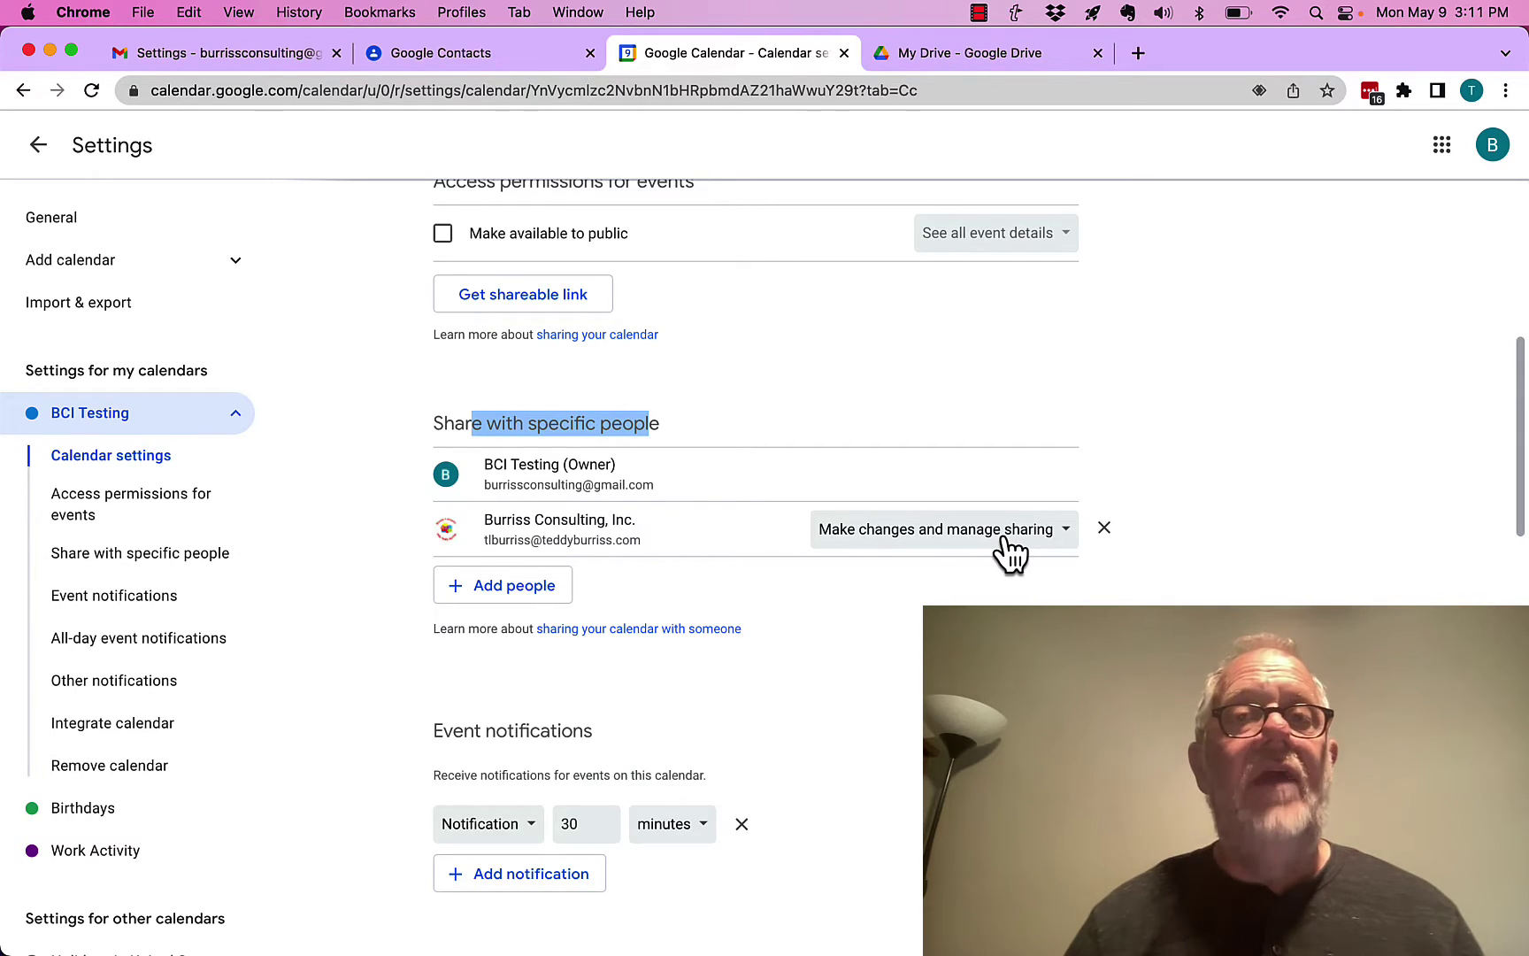
{"action": "left_click", "coordinate": [1056, 546]}
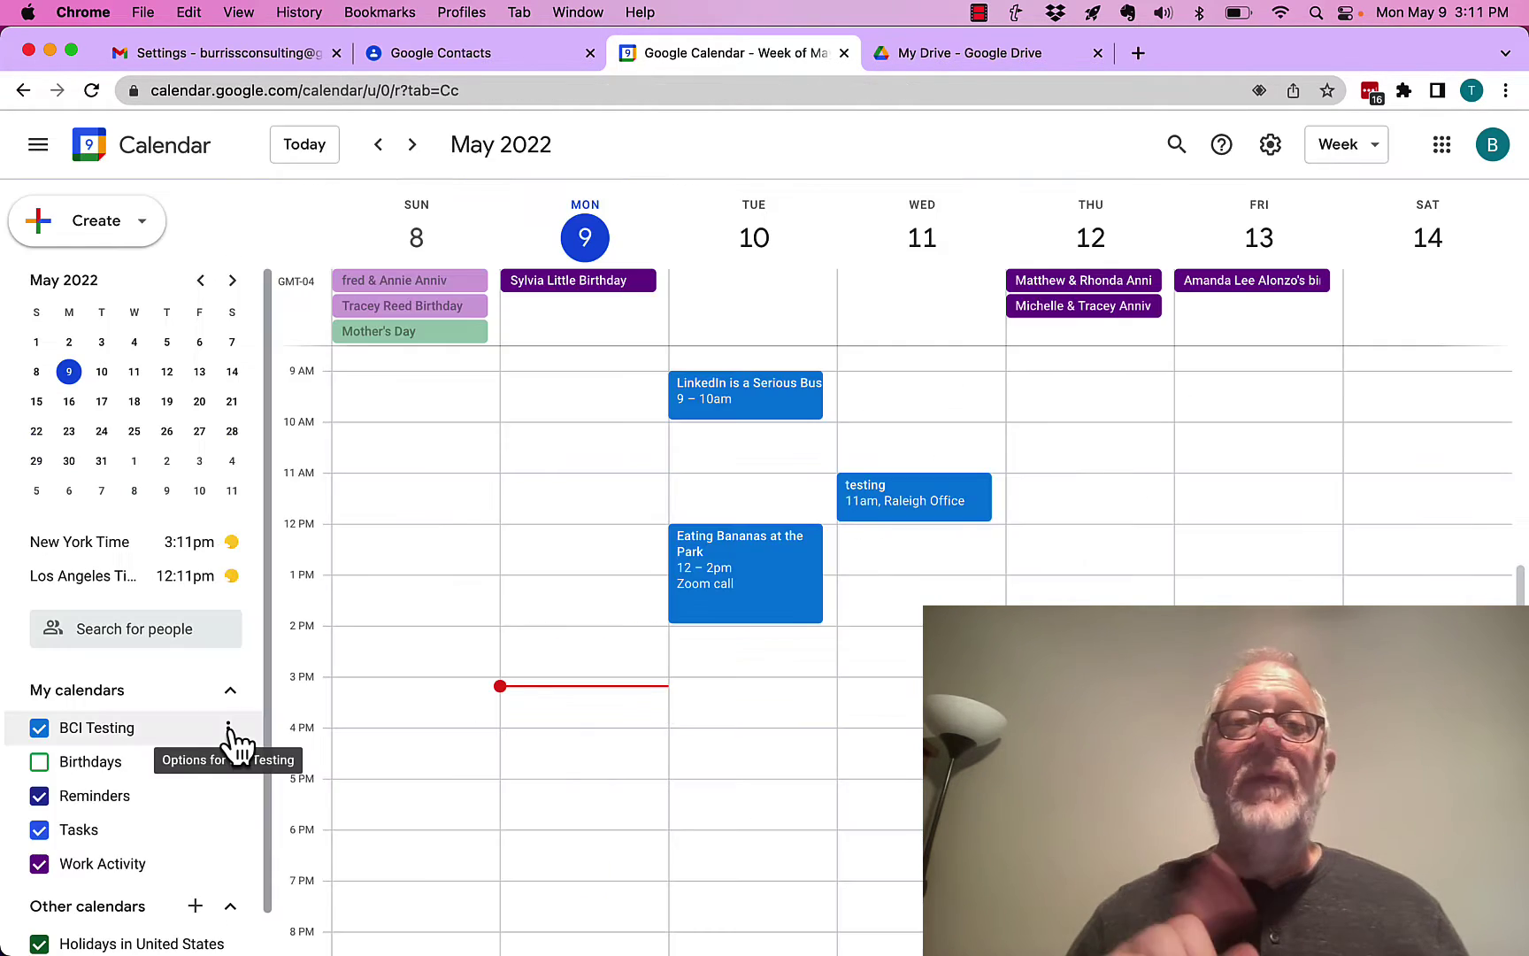
- Switch to the business account's Gmail inbox, refresh it and open the email announcing the calendar shared by the consulting Gmail account
{"action": "left_click", "coordinate": [564, 15]}
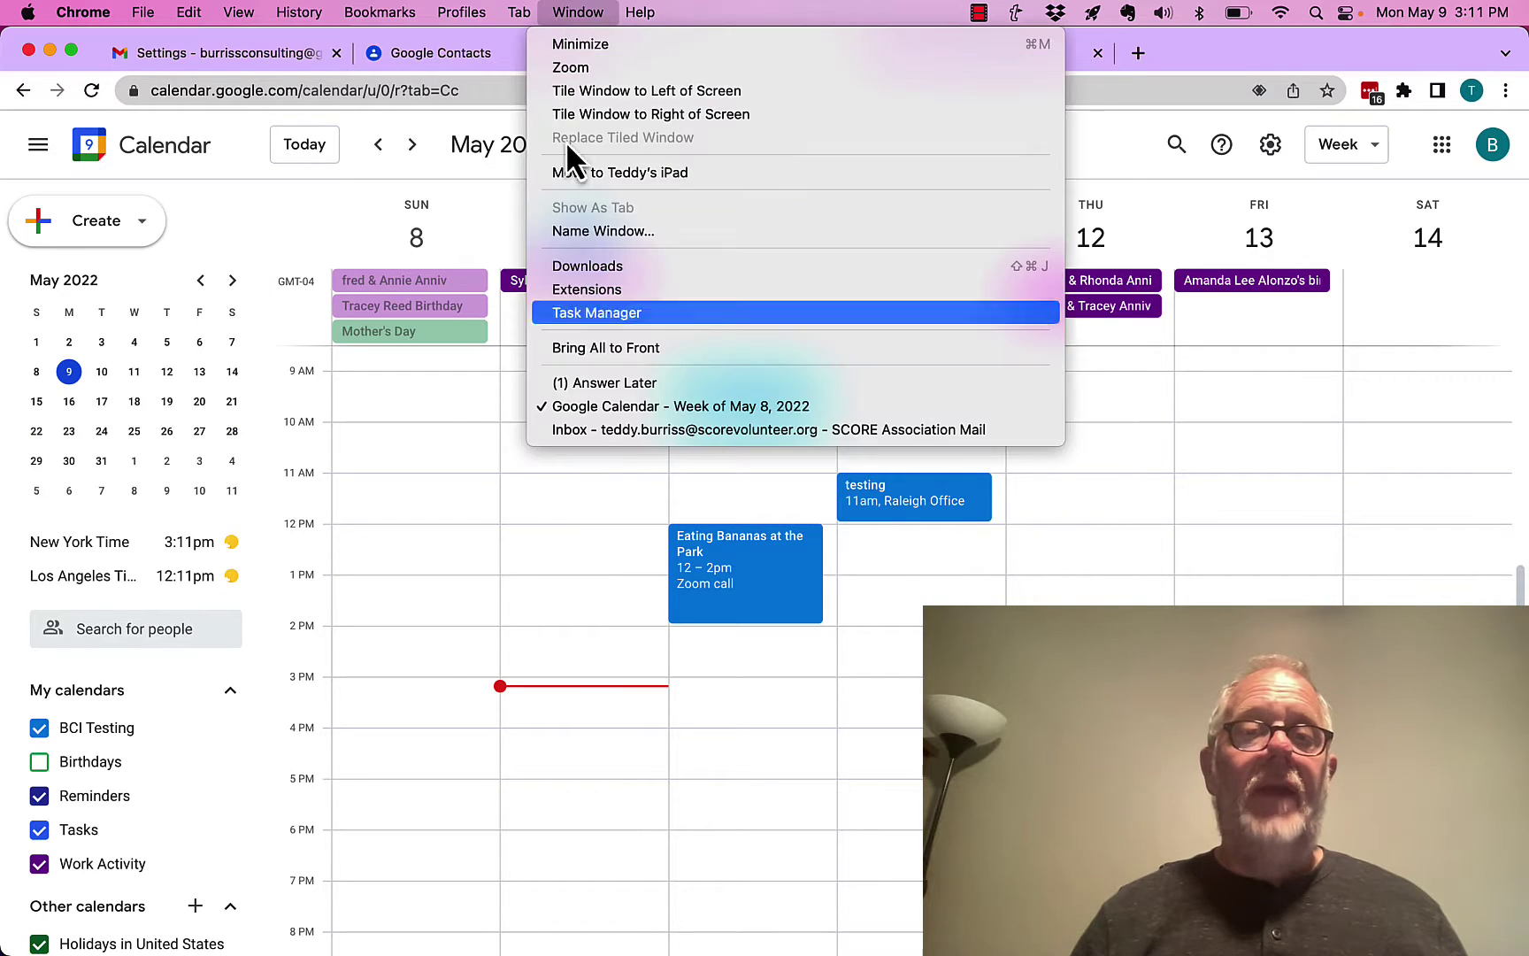
{"action": "left_click", "coordinate": [597, 382]}
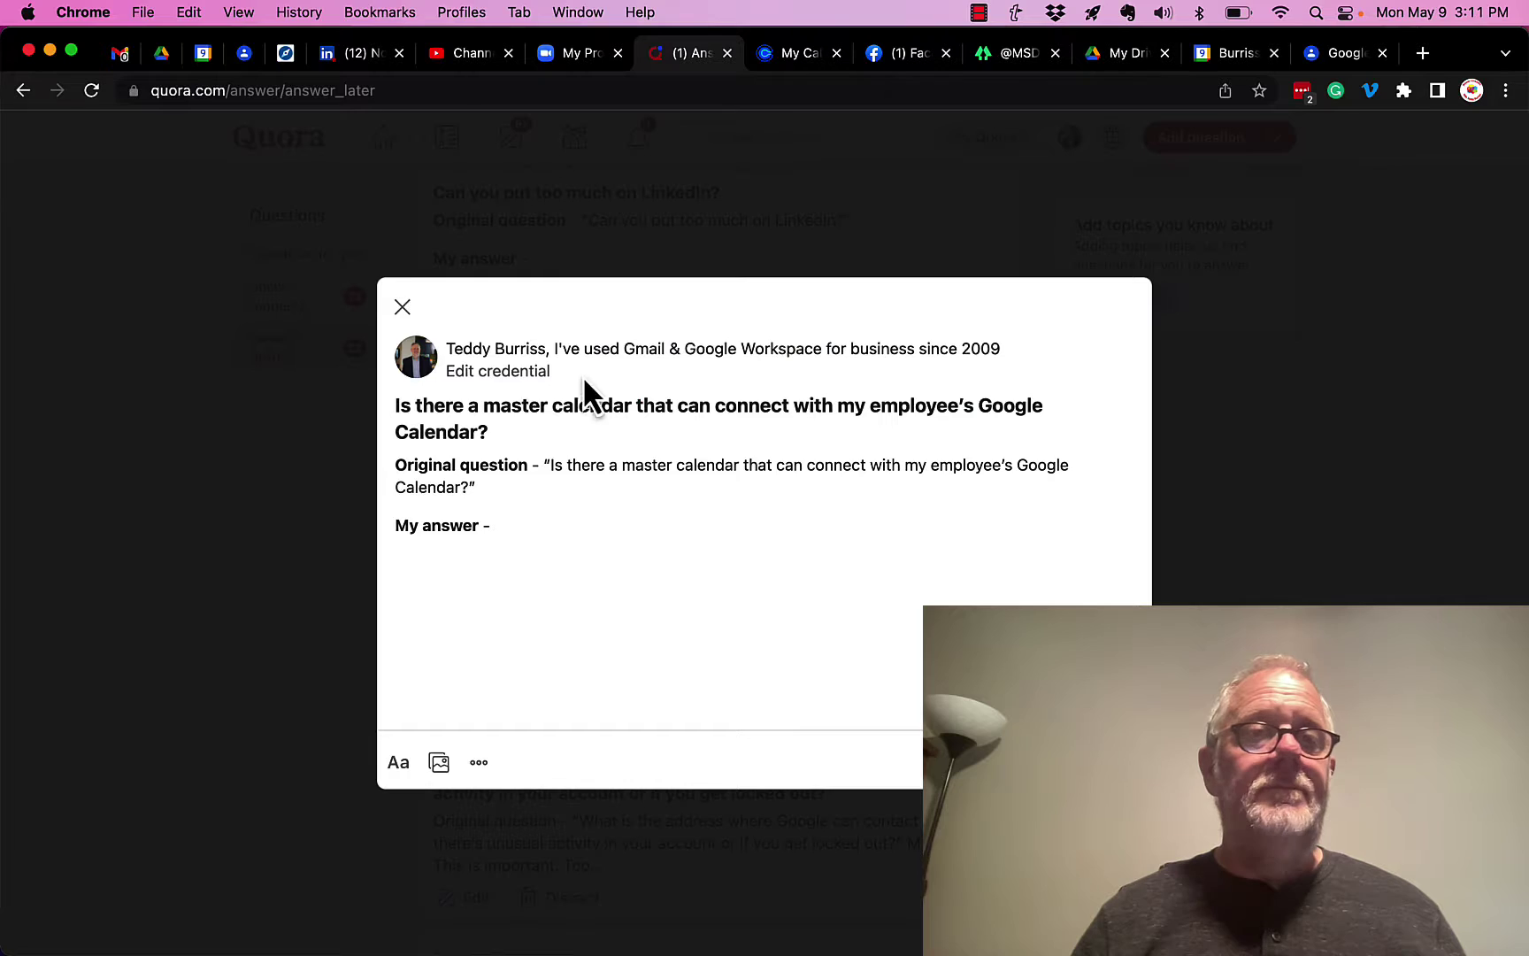
{"action": "left_click", "coordinate": [120, 53]}
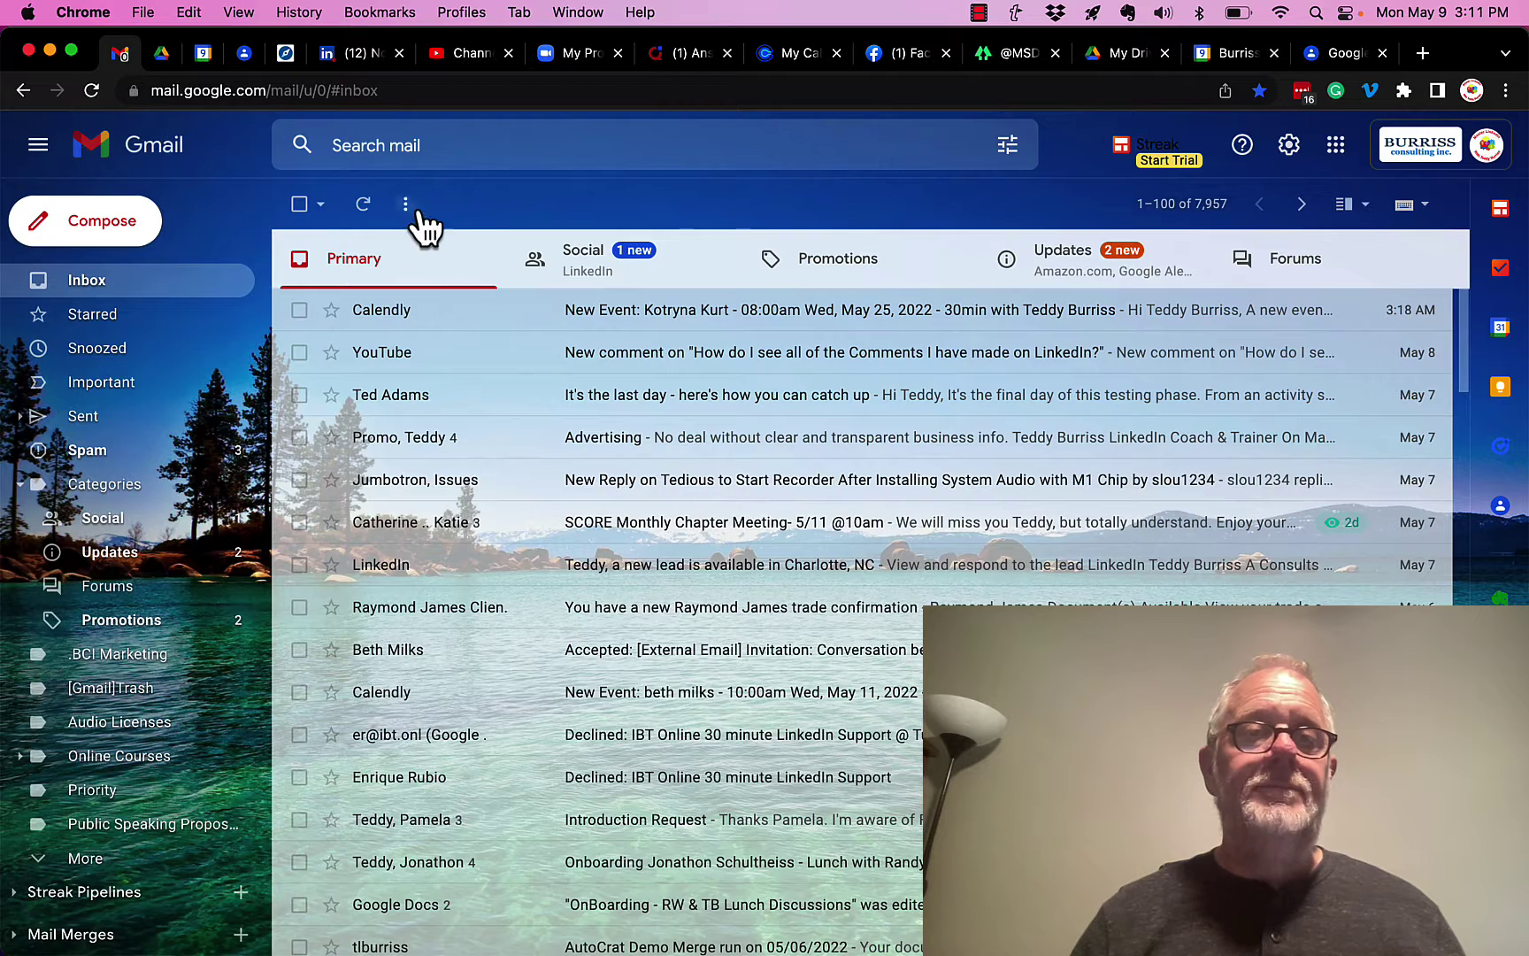
{"action": "left_click", "coordinate": [370, 211]}
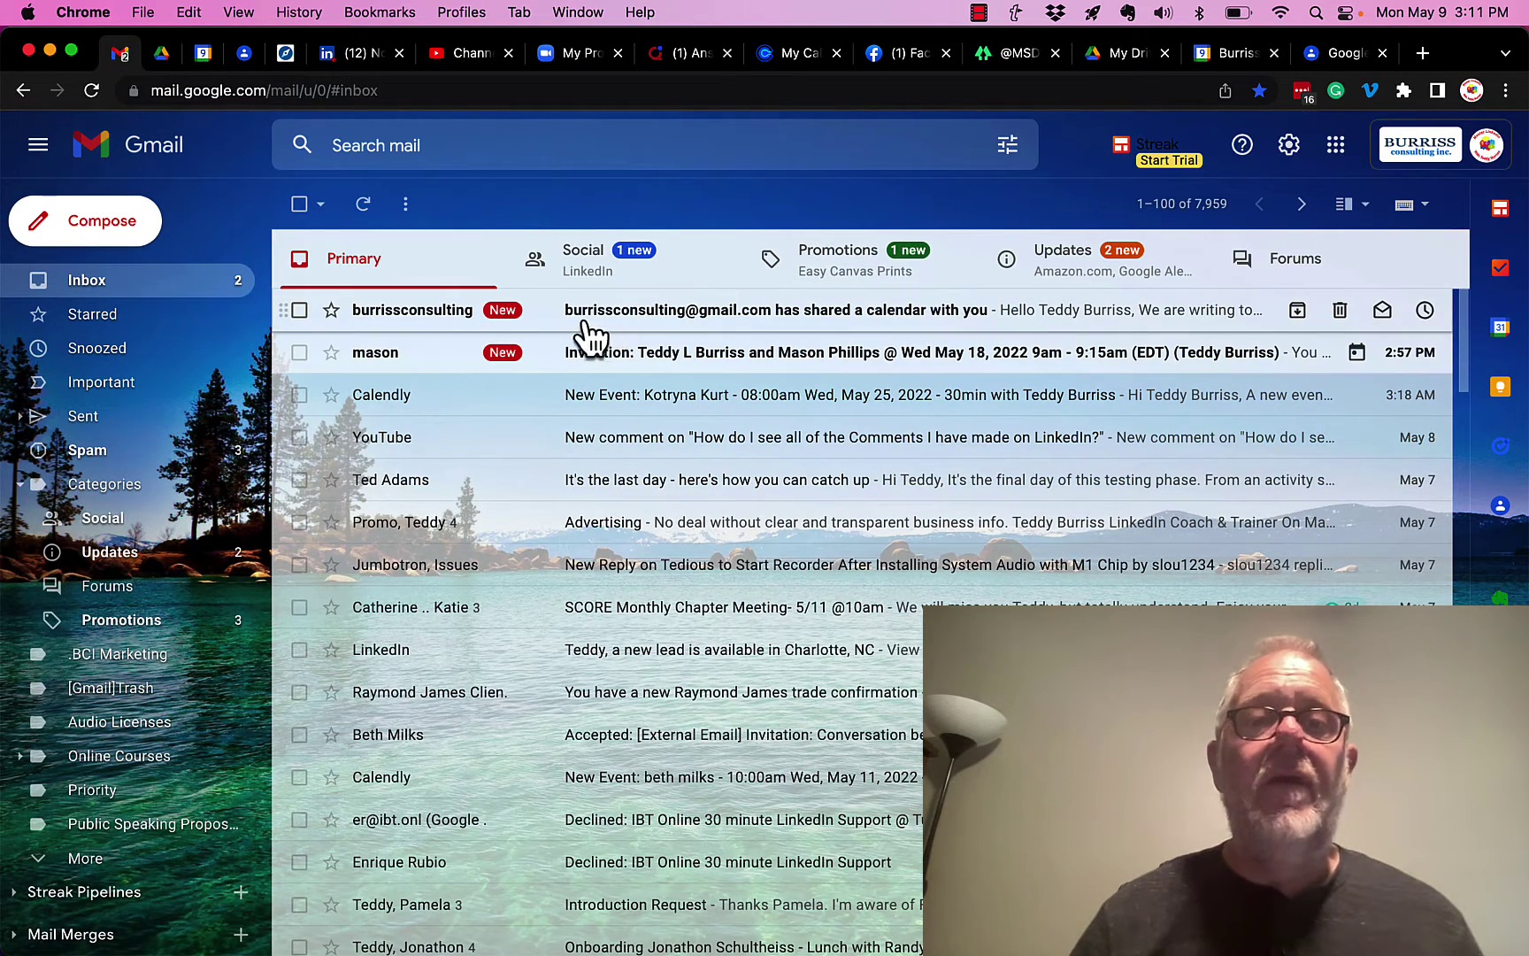
{"action": "left_click", "coordinate": [593, 318]}
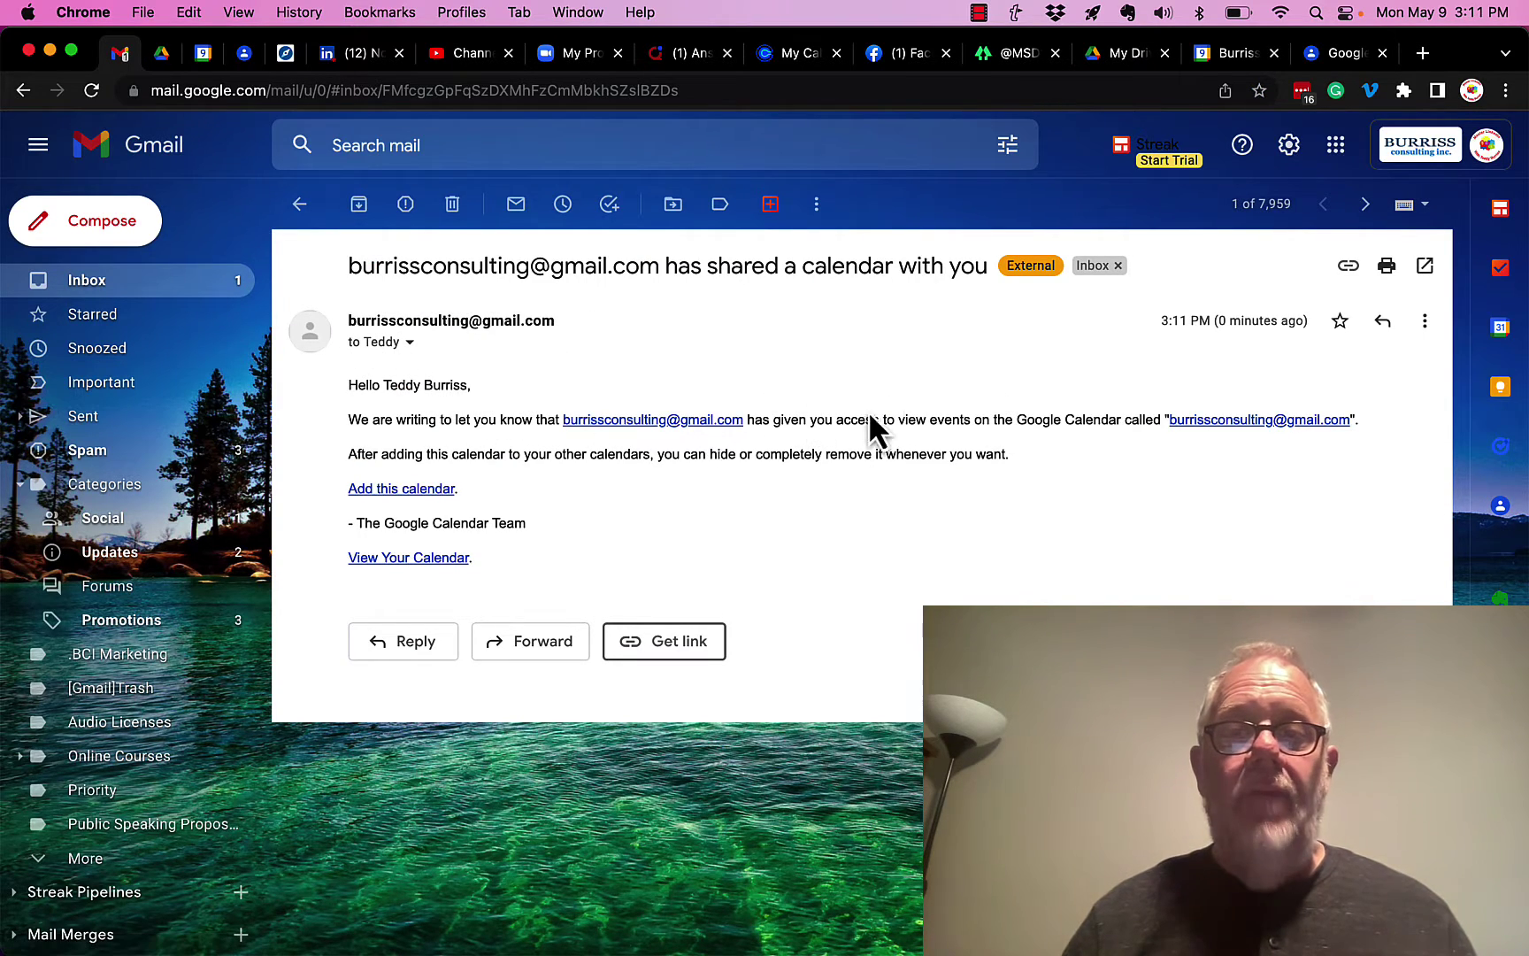
- Add the shared consulting calendar to the business account's calendars from the sharing email
{"action": "left_click_drag", "start_coordinate": [815, 418], "coordinate": [971, 419]}
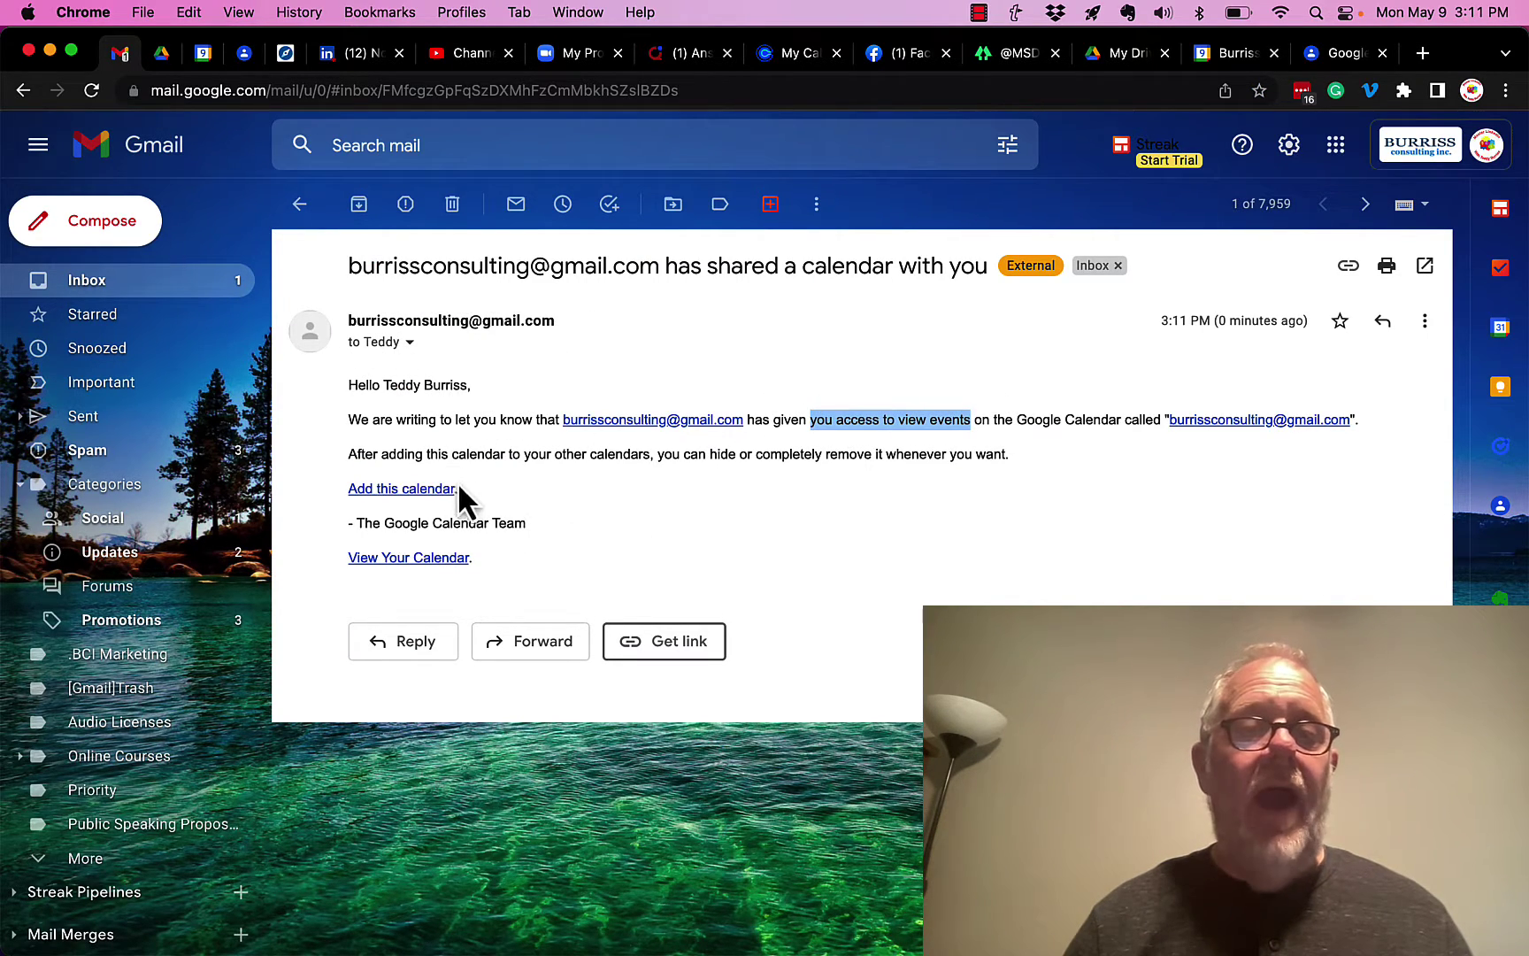
{"action": "left_click", "coordinate": [407, 489]}
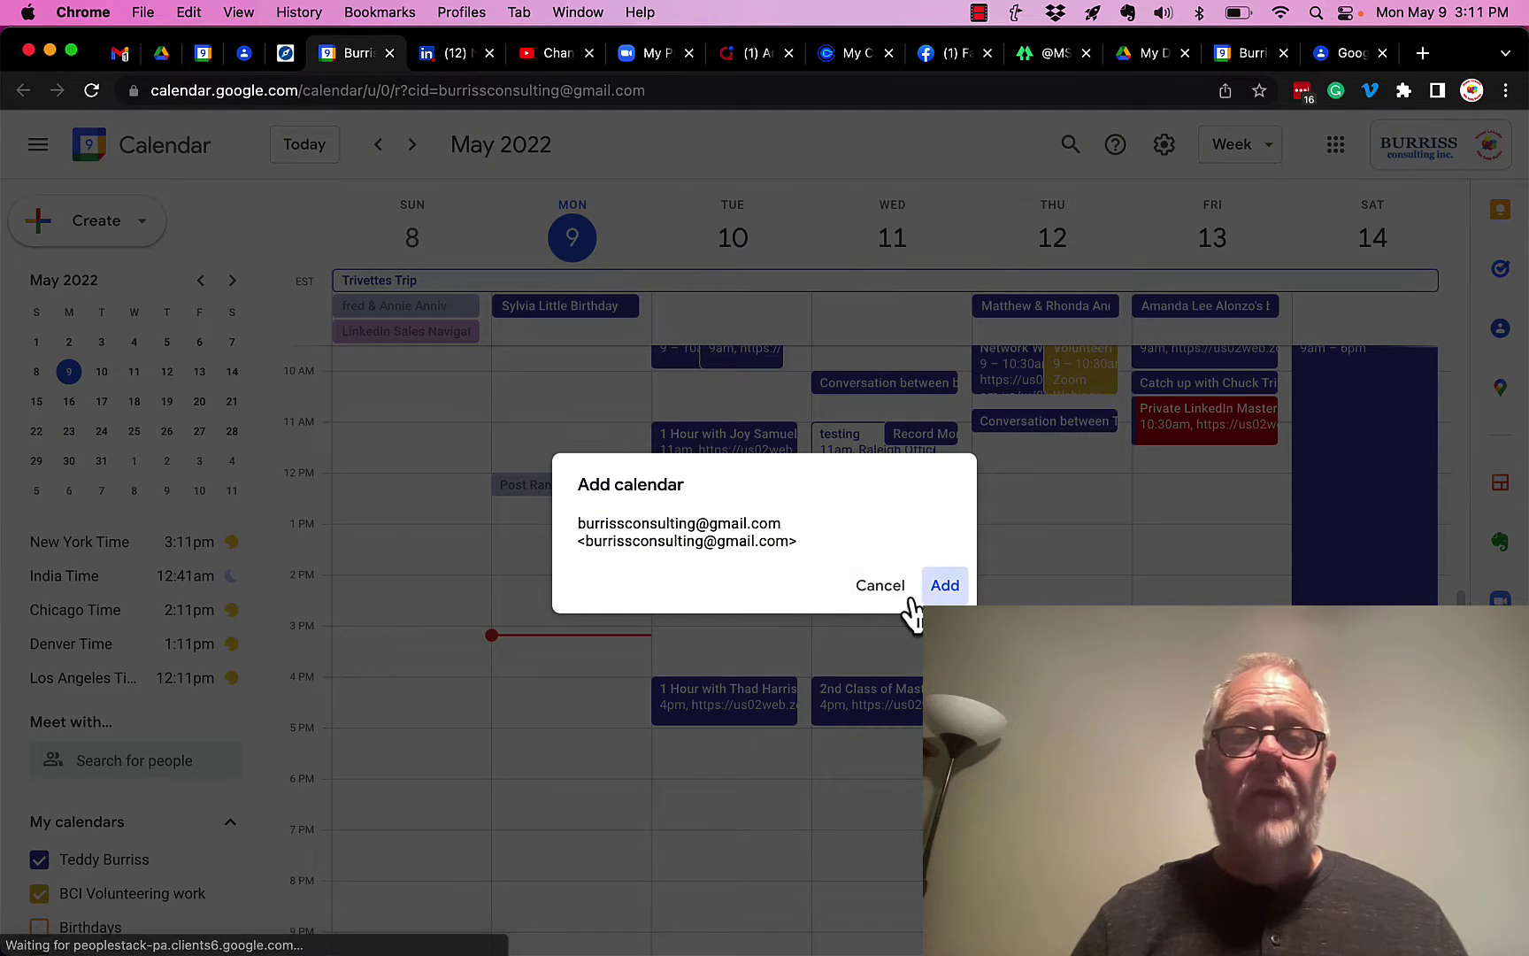
{"action": "left_click", "coordinate": [941, 586]}
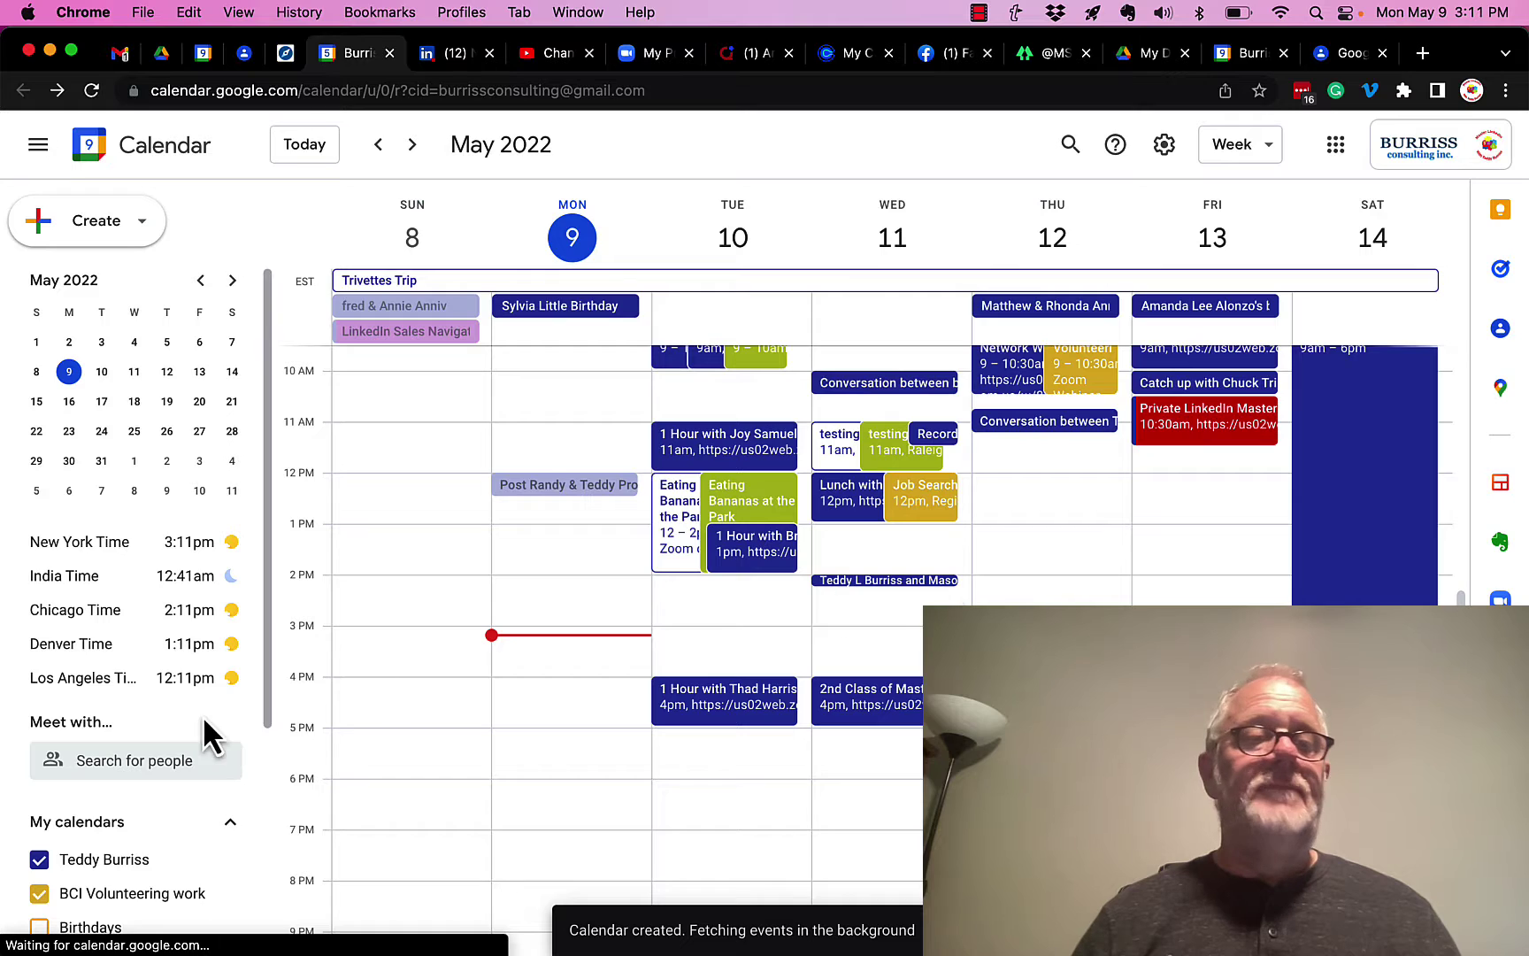
- Hide the business account's primary calendar and the BCI Volunteering work calendar from the week view
{"action": "scroll", "coordinate": [113, 806], "scroll_direction": "down", "scroll_amount": 3}
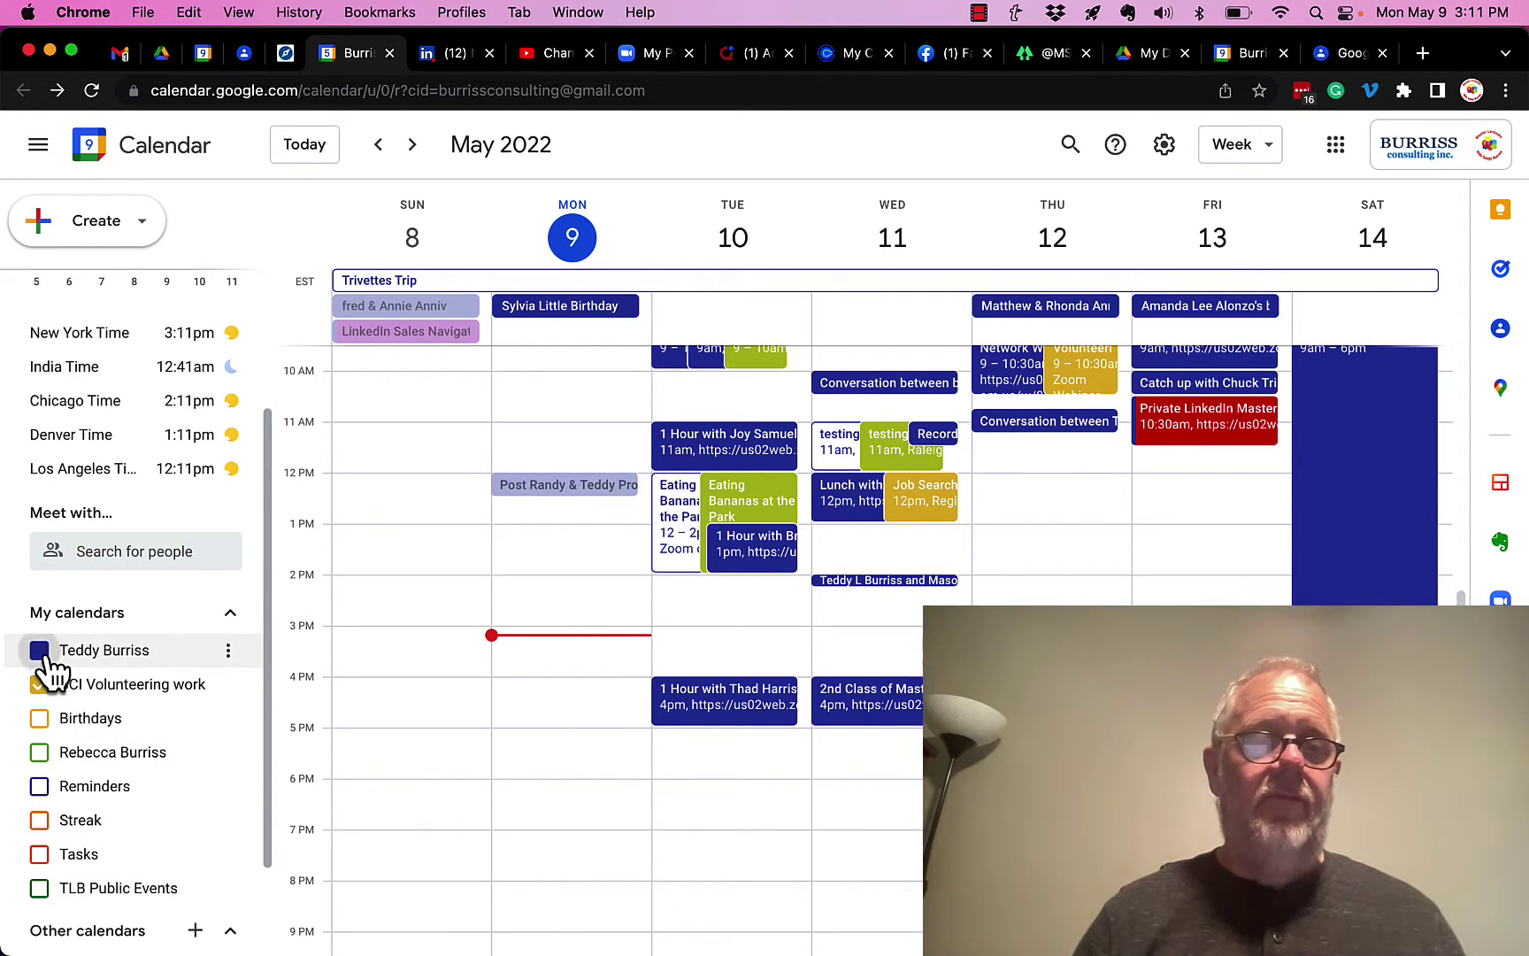
{"action": "left_click", "coordinate": [40, 653]}
{"action": "left_click", "coordinate": [39, 684]}
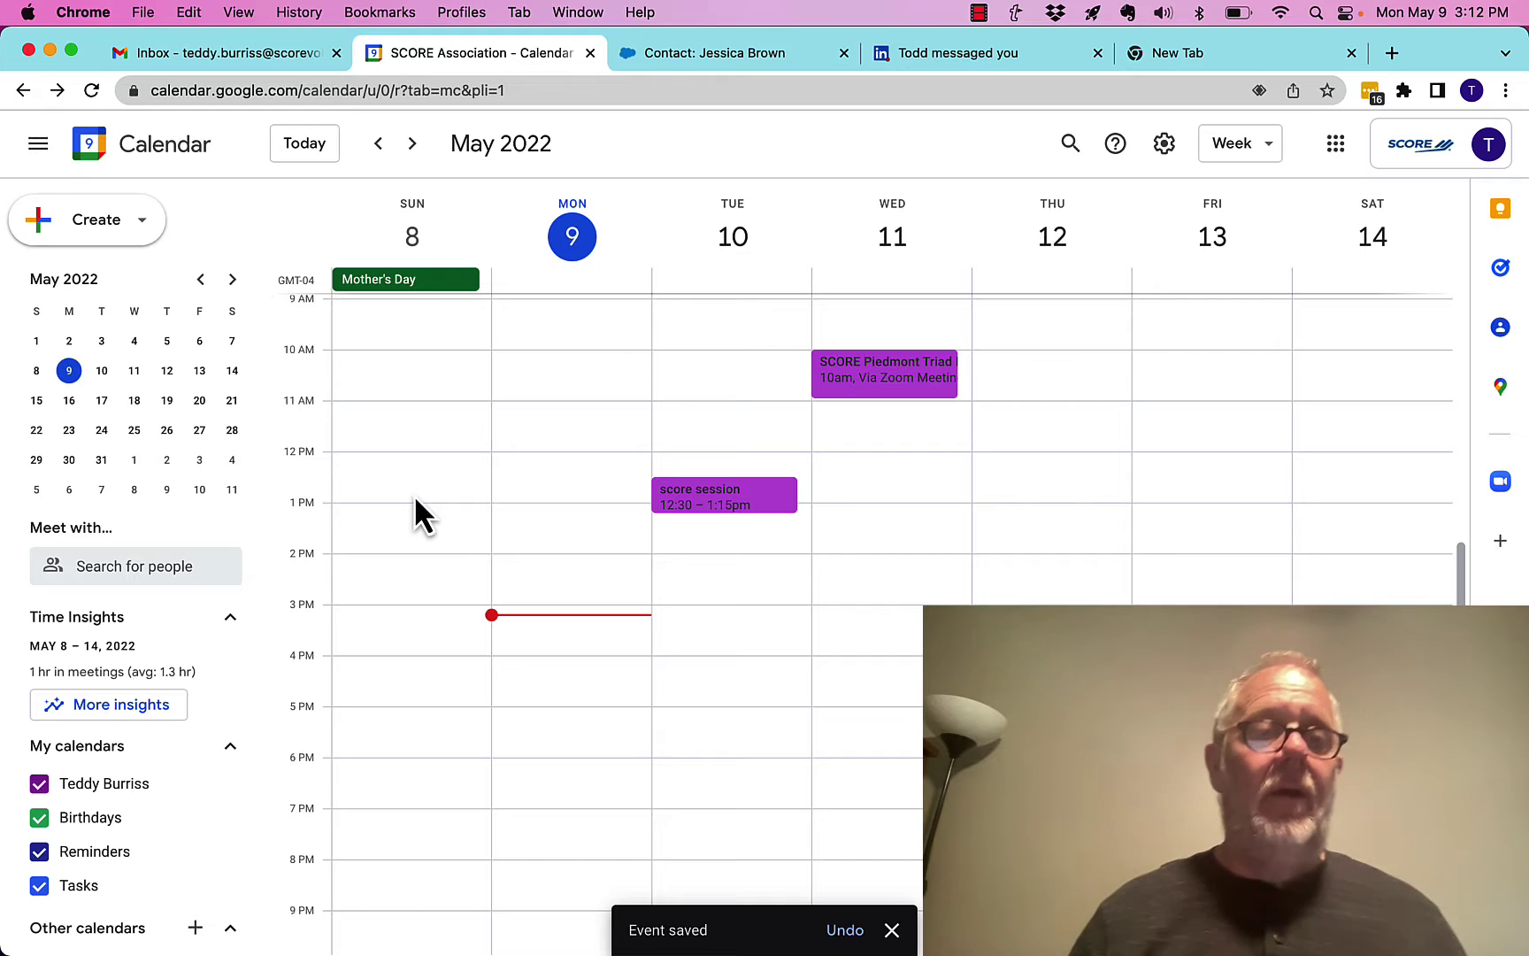
- Share the SCORE account's primary calendar with the owner's business address, using the See all event details permission
{"action": "left_click", "coordinate": [225, 786]}
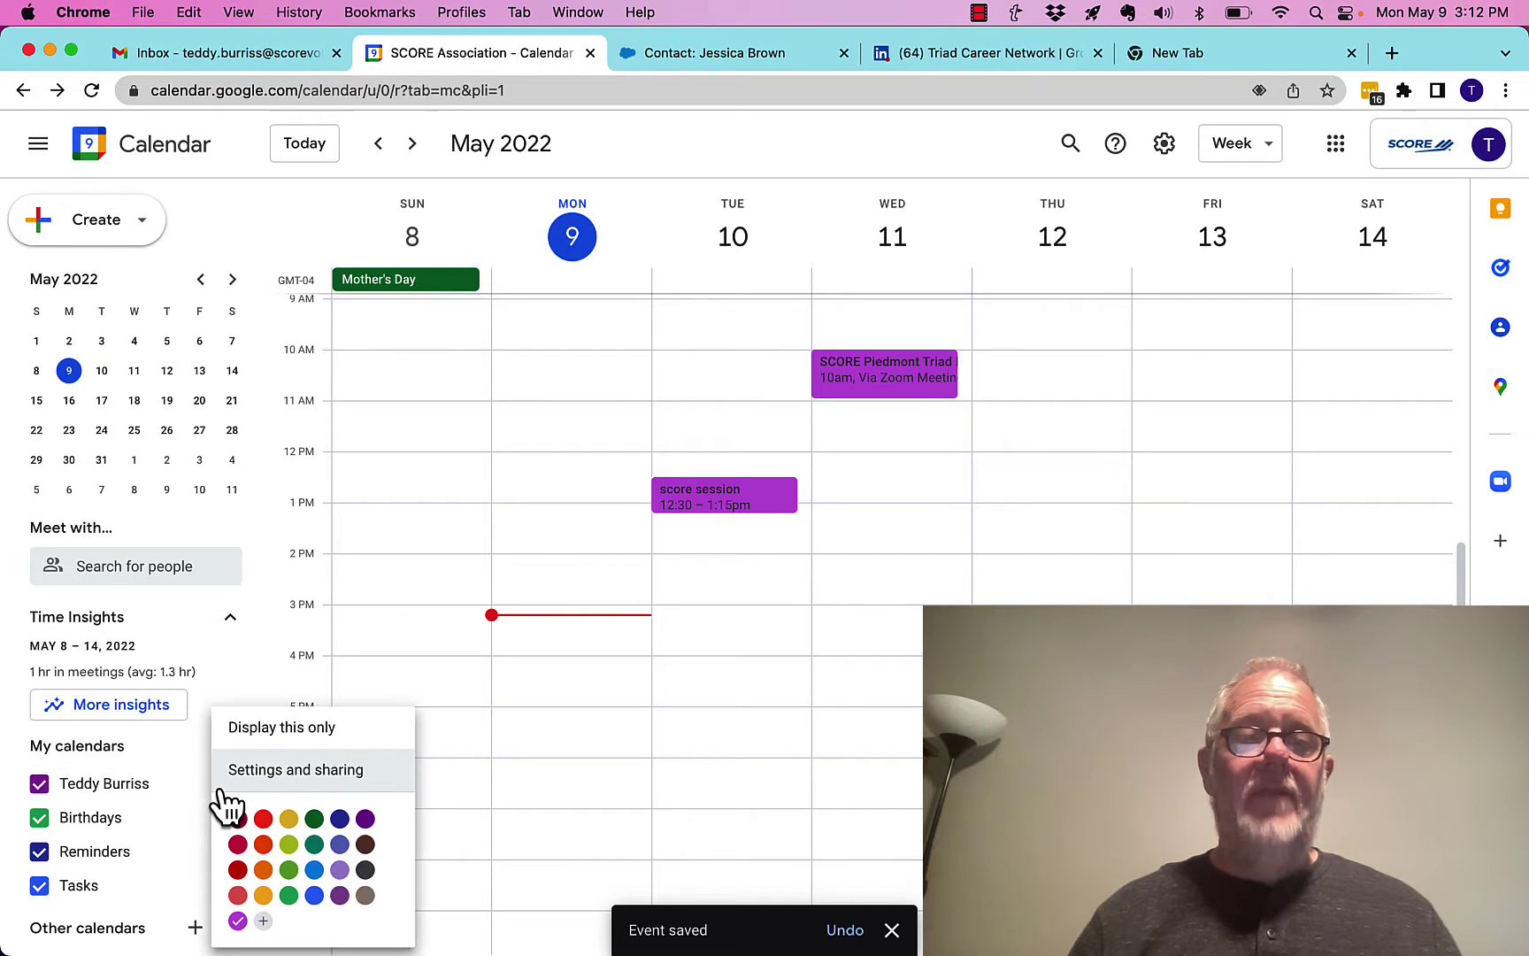
{"action": "left_click", "coordinate": [296, 769]}
{"action": "scroll", "coordinate": [522, 430], "scroll_direction": "down", "scroll_amount": 5}
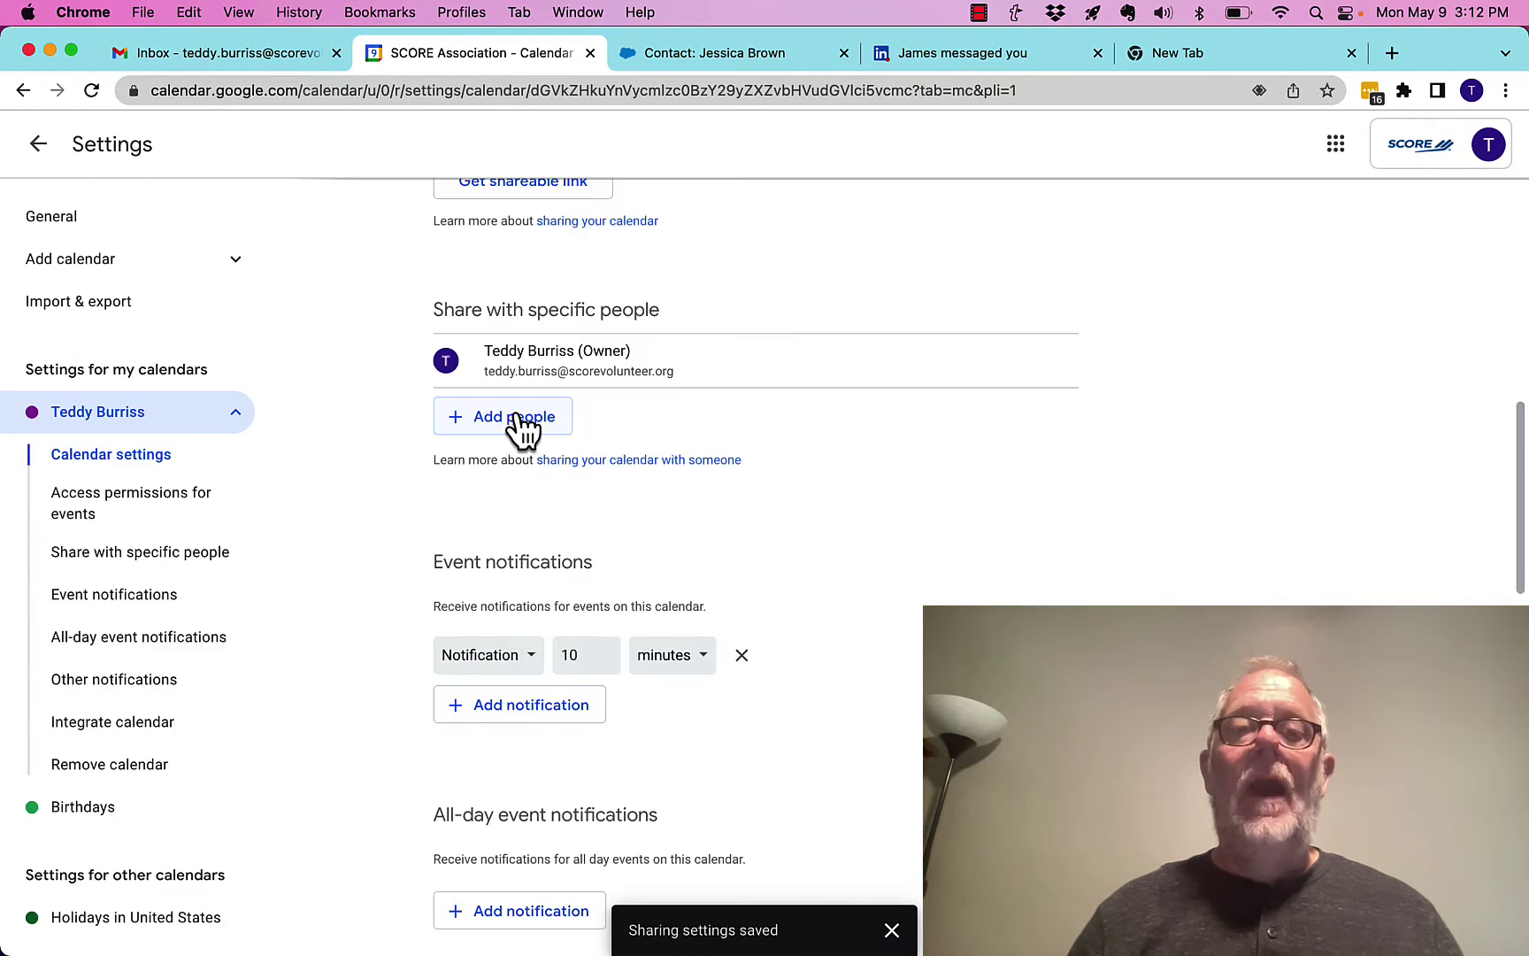
{"action": "left_click", "coordinate": [522, 427]}
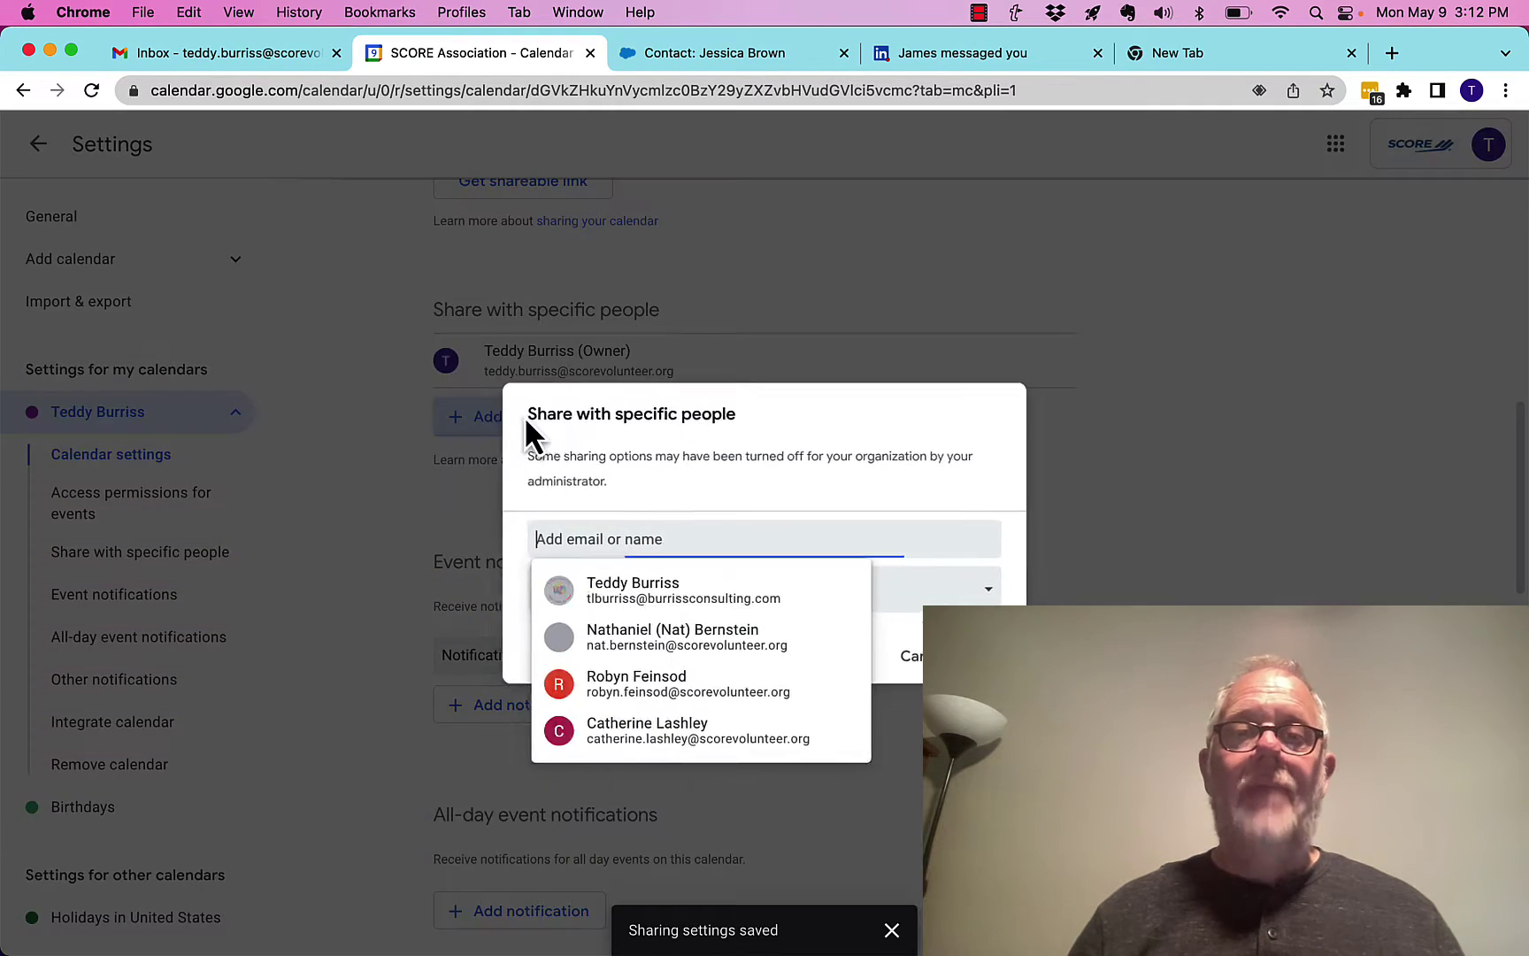
{"action": "left_click", "coordinate": [664, 608]}
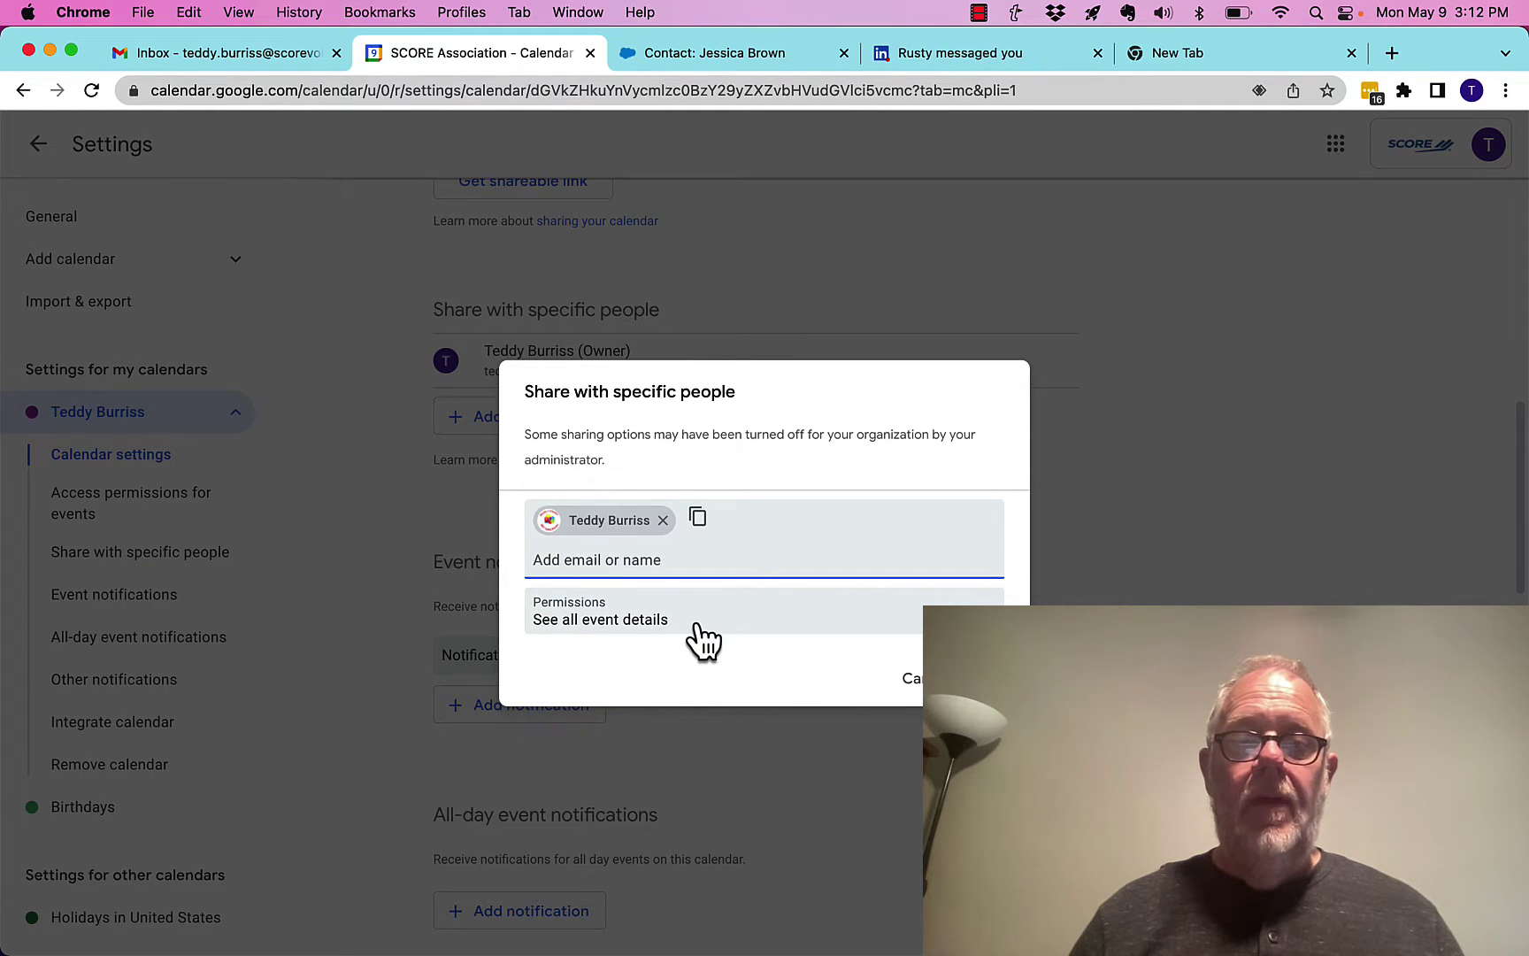
{"action": "left_click", "coordinate": [704, 639]}
{"action": "left_click", "coordinate": [630, 630]}
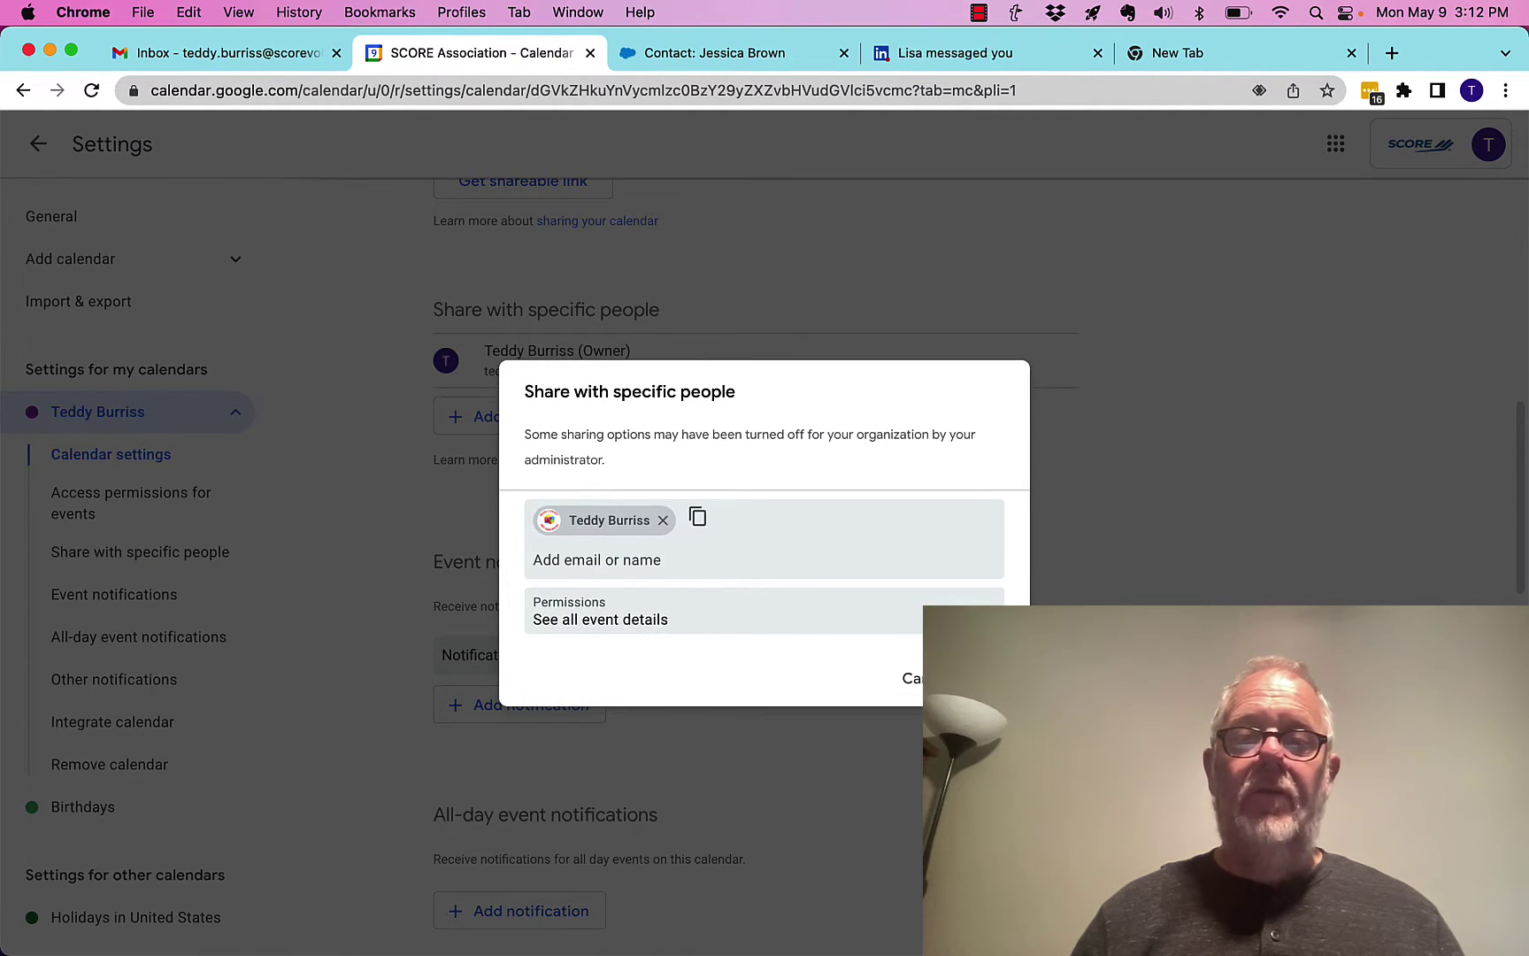
{"action": "key", "text": "Return"}
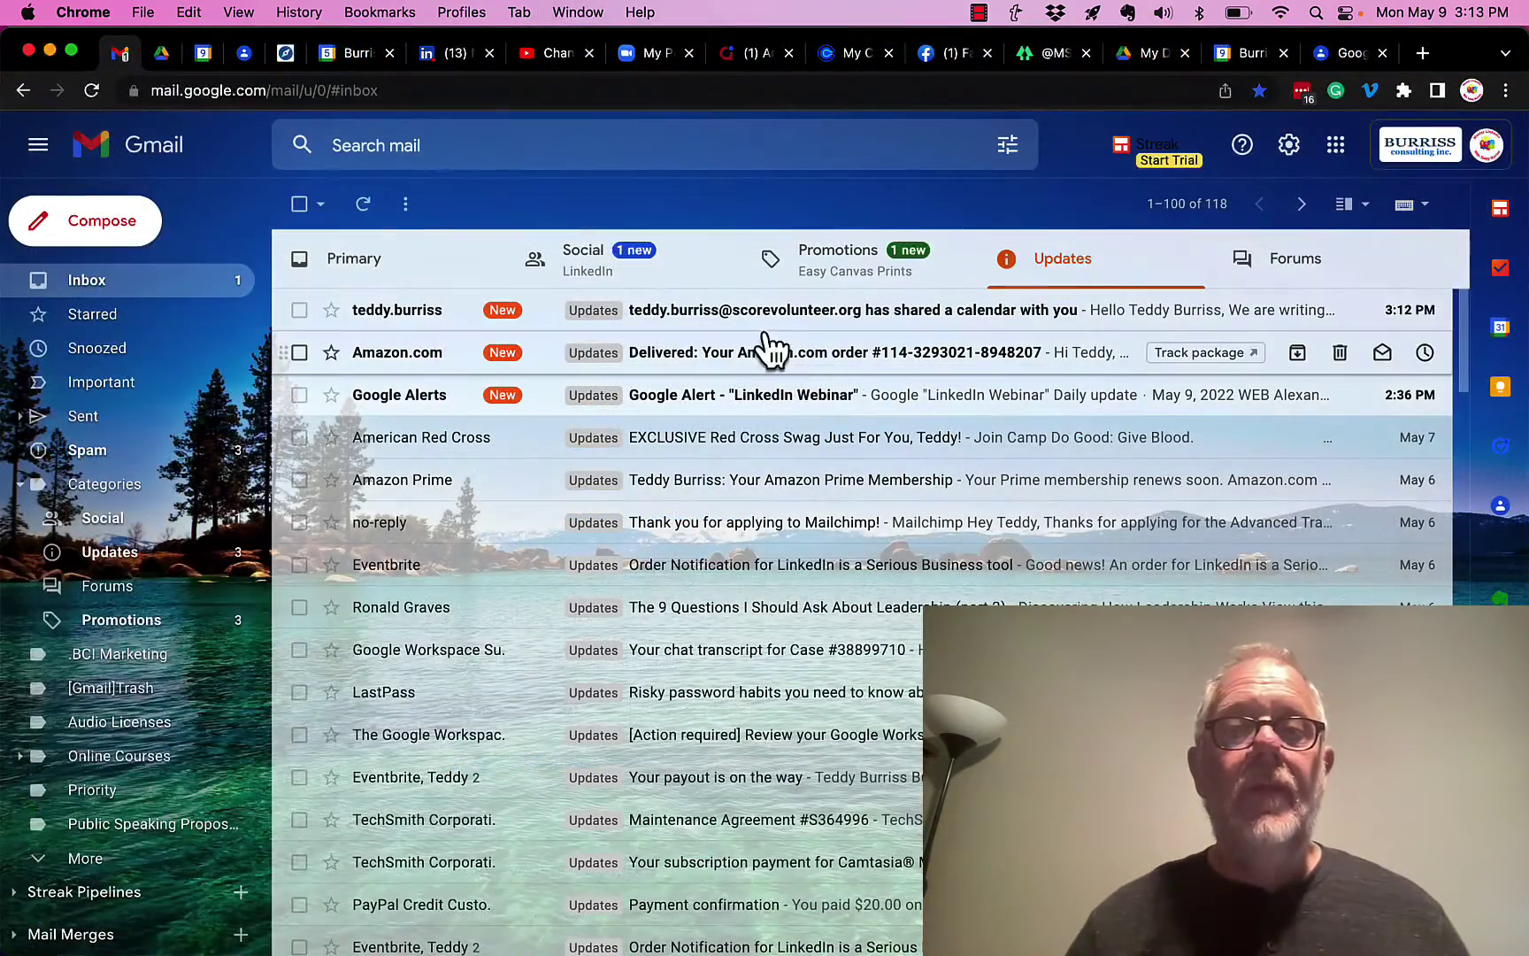
- Open the SCORE calendar's sharing email in the business inbox and add that calendar to the business account
{"action": "left_click", "coordinate": [436, 314]}
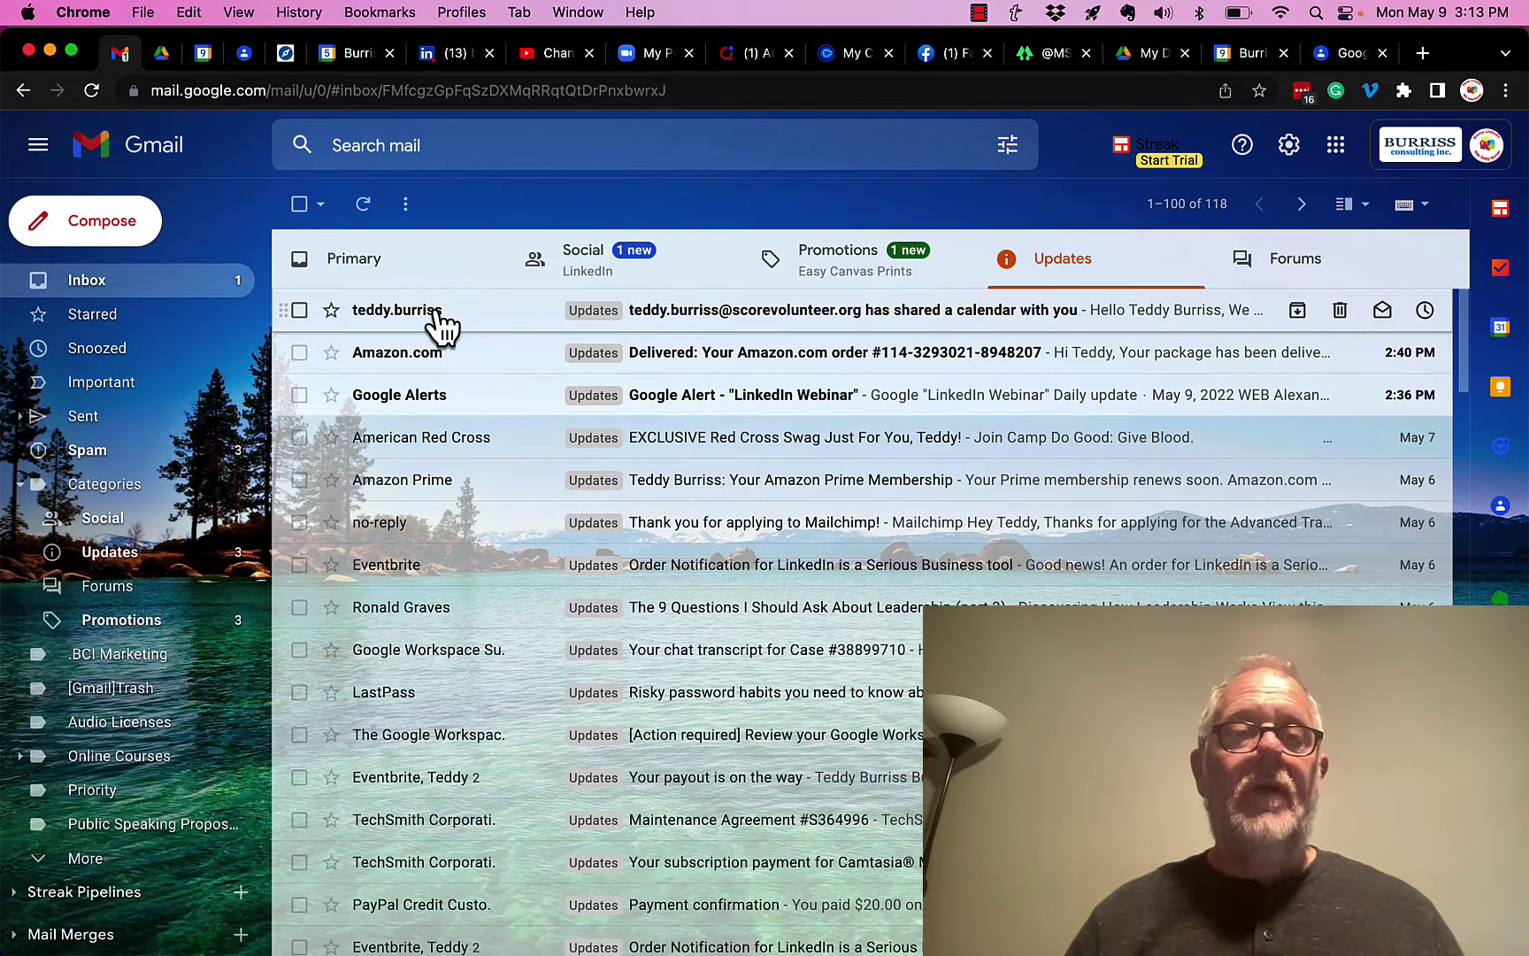
{"action": "left_click", "coordinate": [407, 492]}
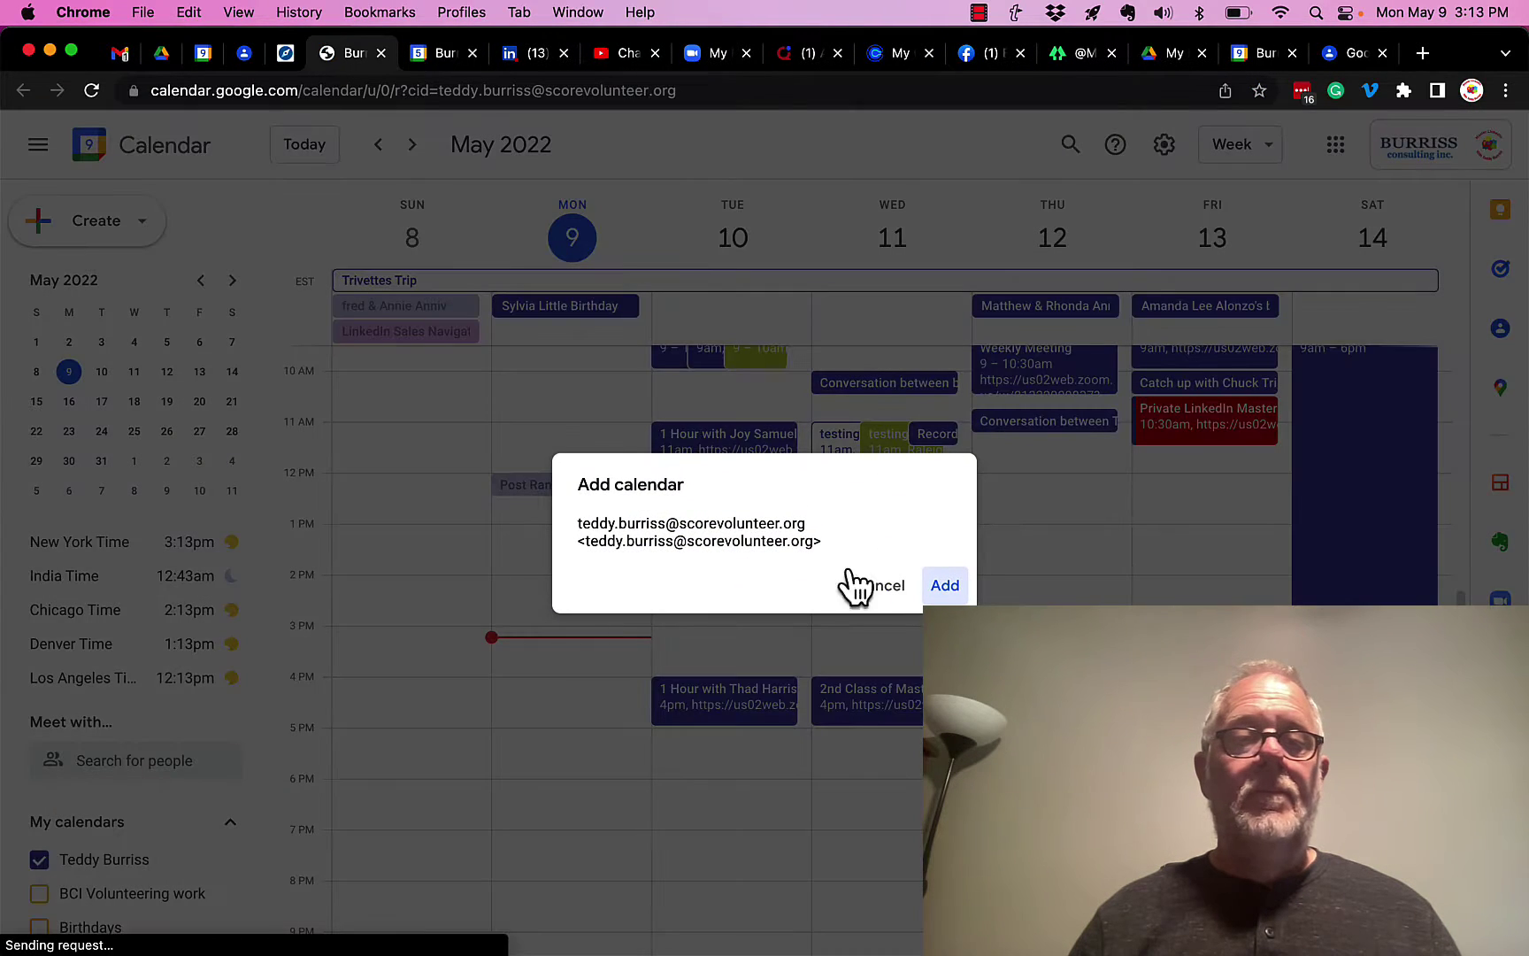
{"action": "left_click", "coordinate": [930, 581]}
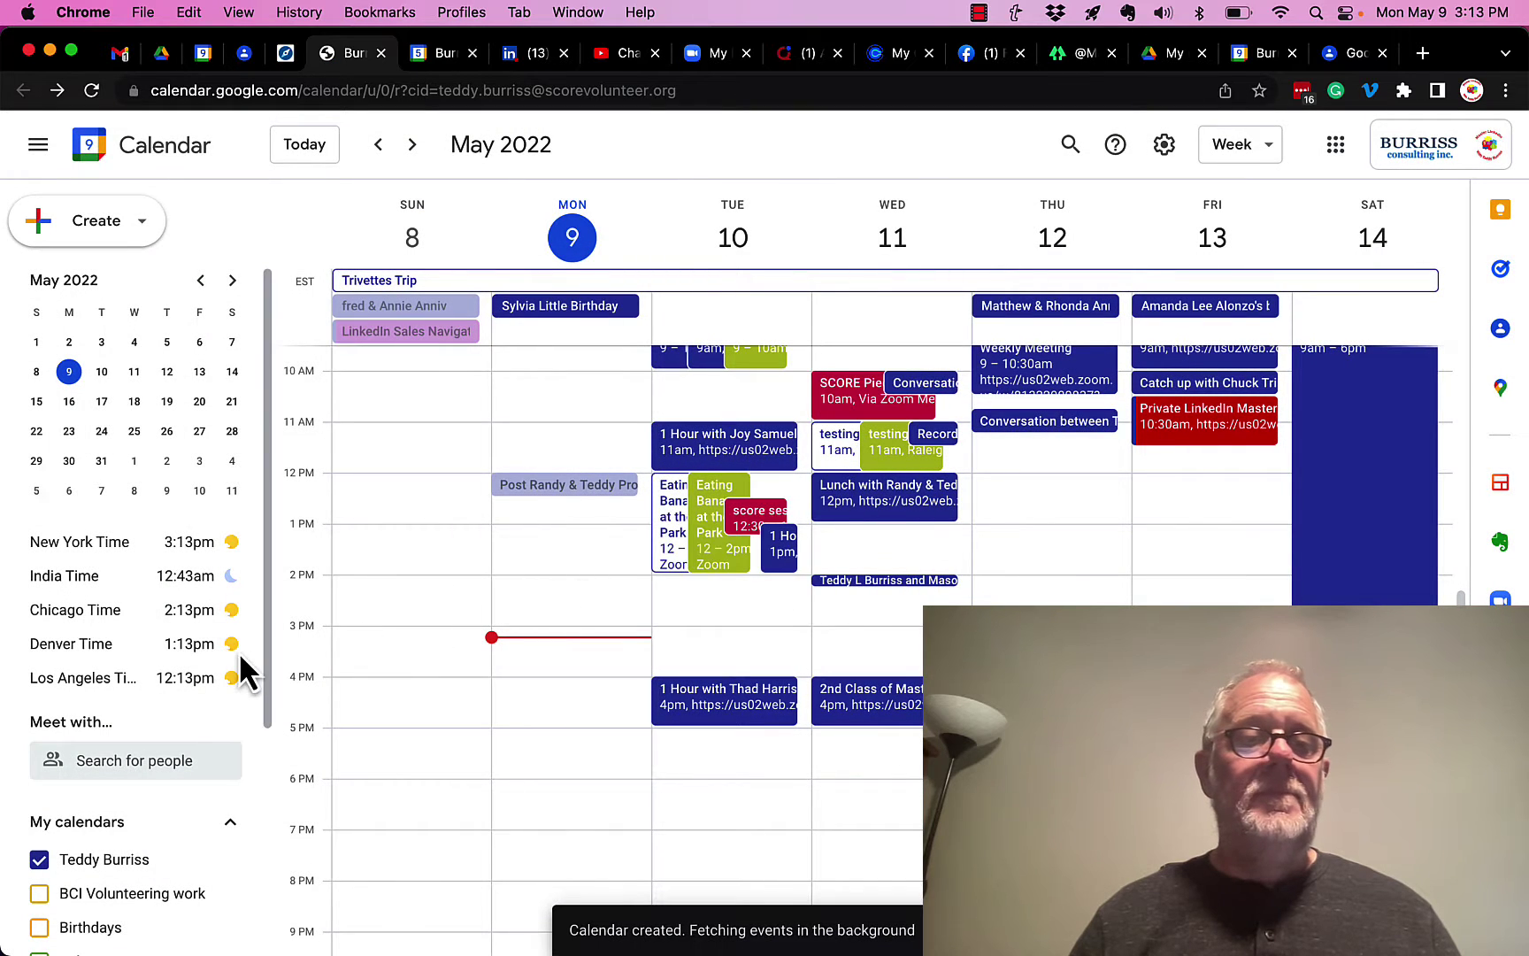
- Hide the business account's primary calendar, leaving only the two shared calendars displayed in the week view
{"action": "left_click", "coordinate": [64, 865]}
{"action": "scroll", "coordinate": [166, 694], "scroll_direction": "down", "scroll_amount": 4}
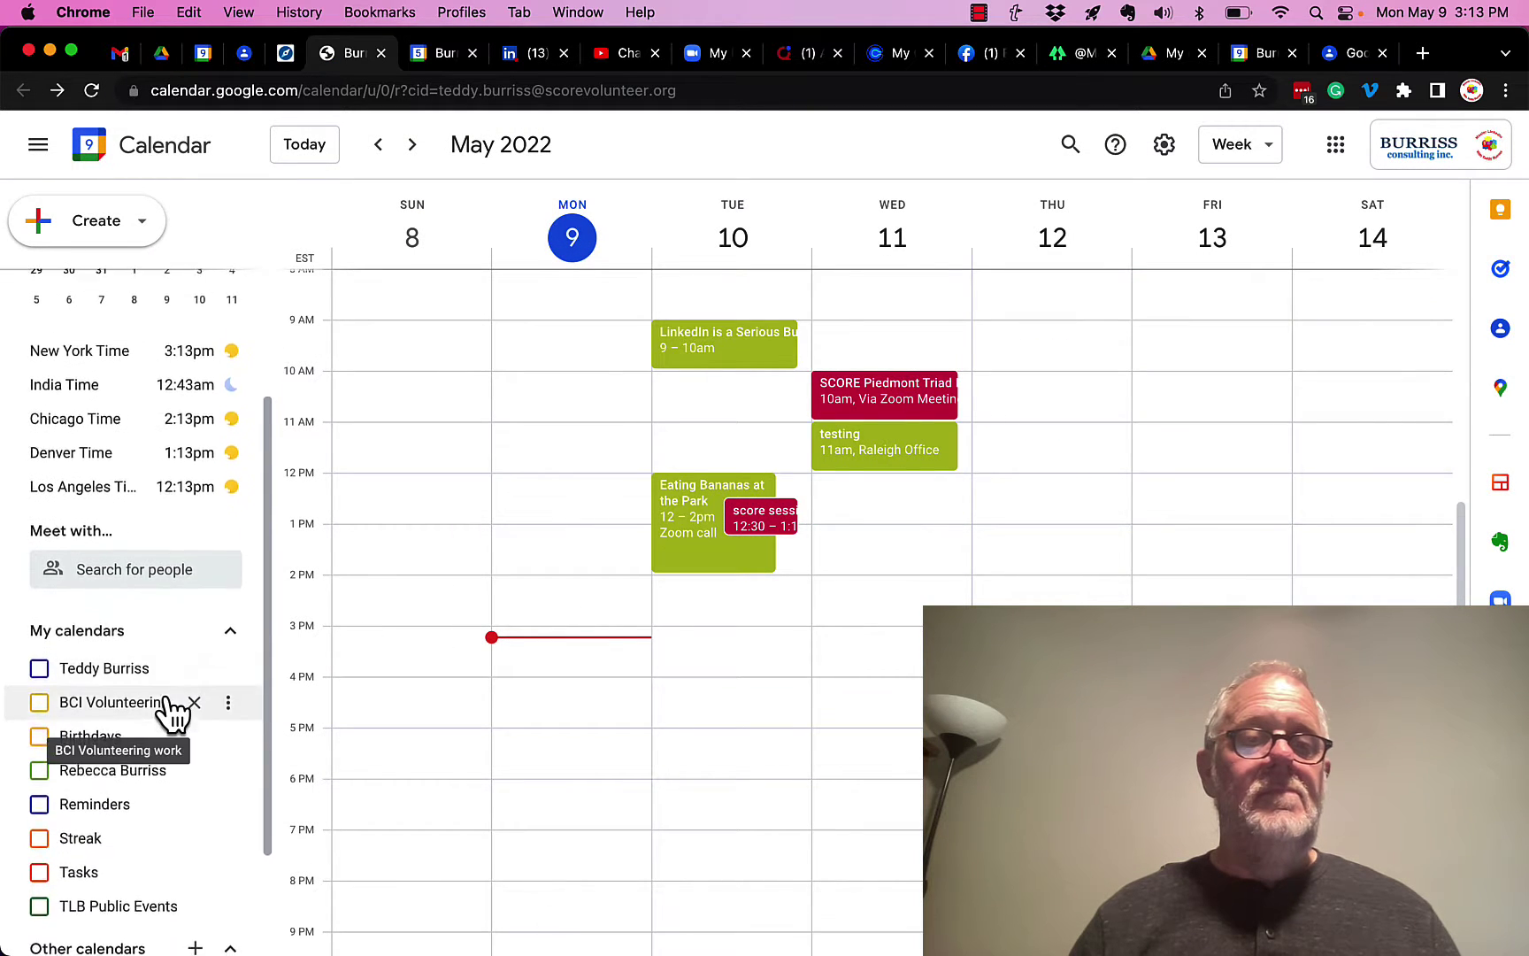
{"action": "scroll", "coordinate": [168, 699], "scroll_direction": "up", "scroll_amount": 3}
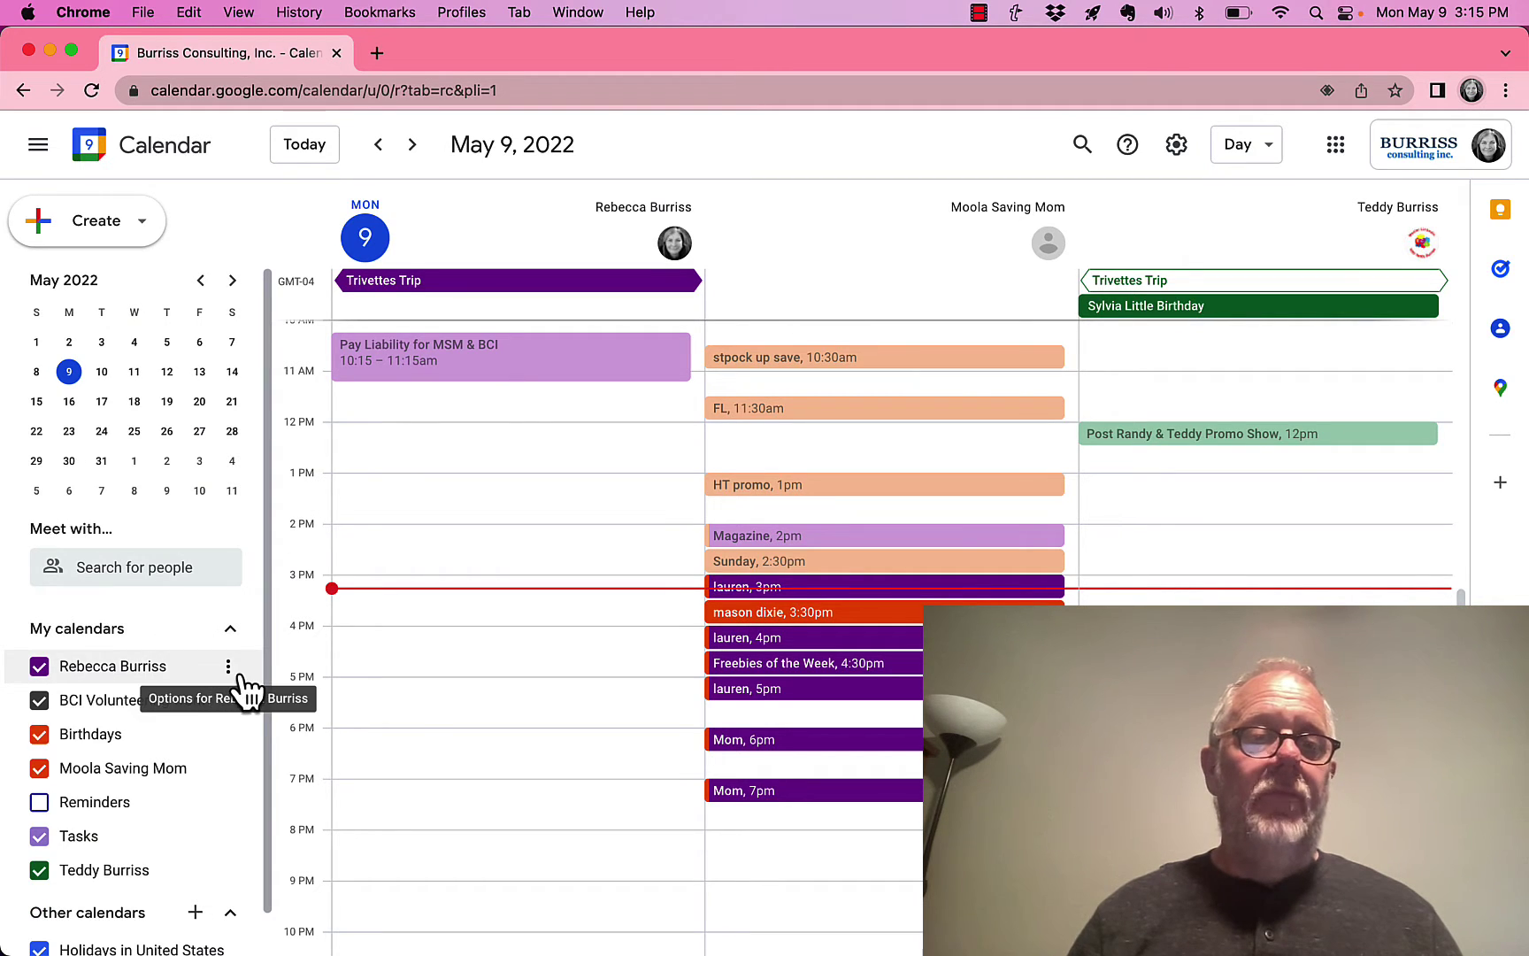
- Share the colleague's primary calendar with the first contact matching the business owner's first name, keeping the See all event details permission
{"action": "left_click", "coordinate": [228, 669]}
{"action": "left_click", "coordinate": [344, 731]}
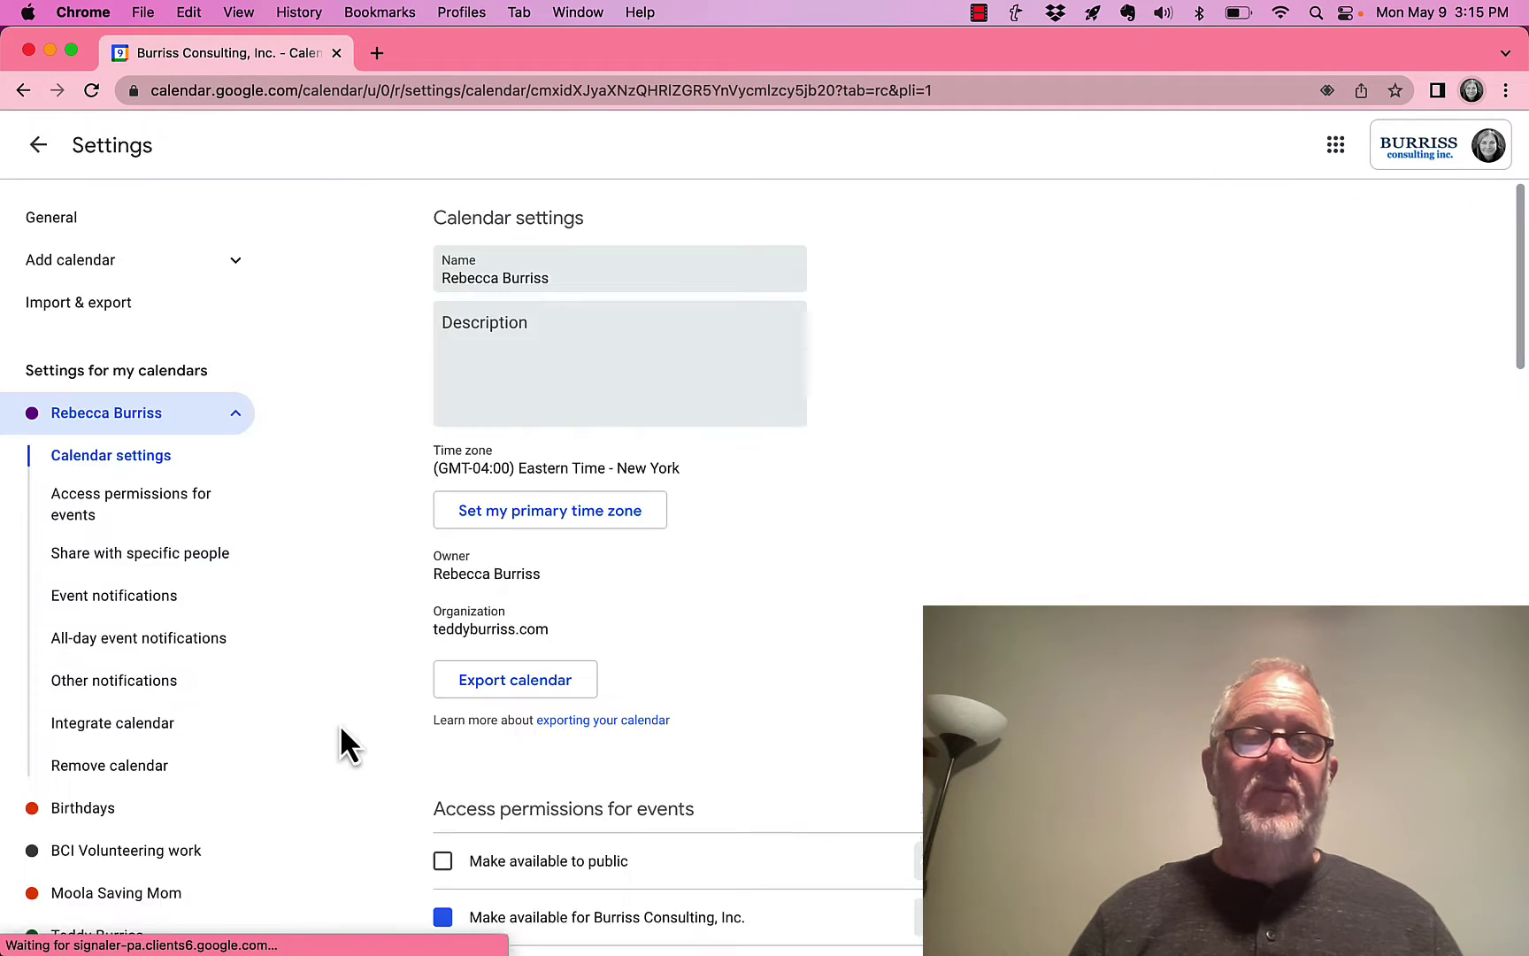
{"action": "scroll", "coordinate": [425, 699], "scroll_direction": "down", "scroll_amount": 7}
{"action": "left_click", "coordinate": [509, 664]}
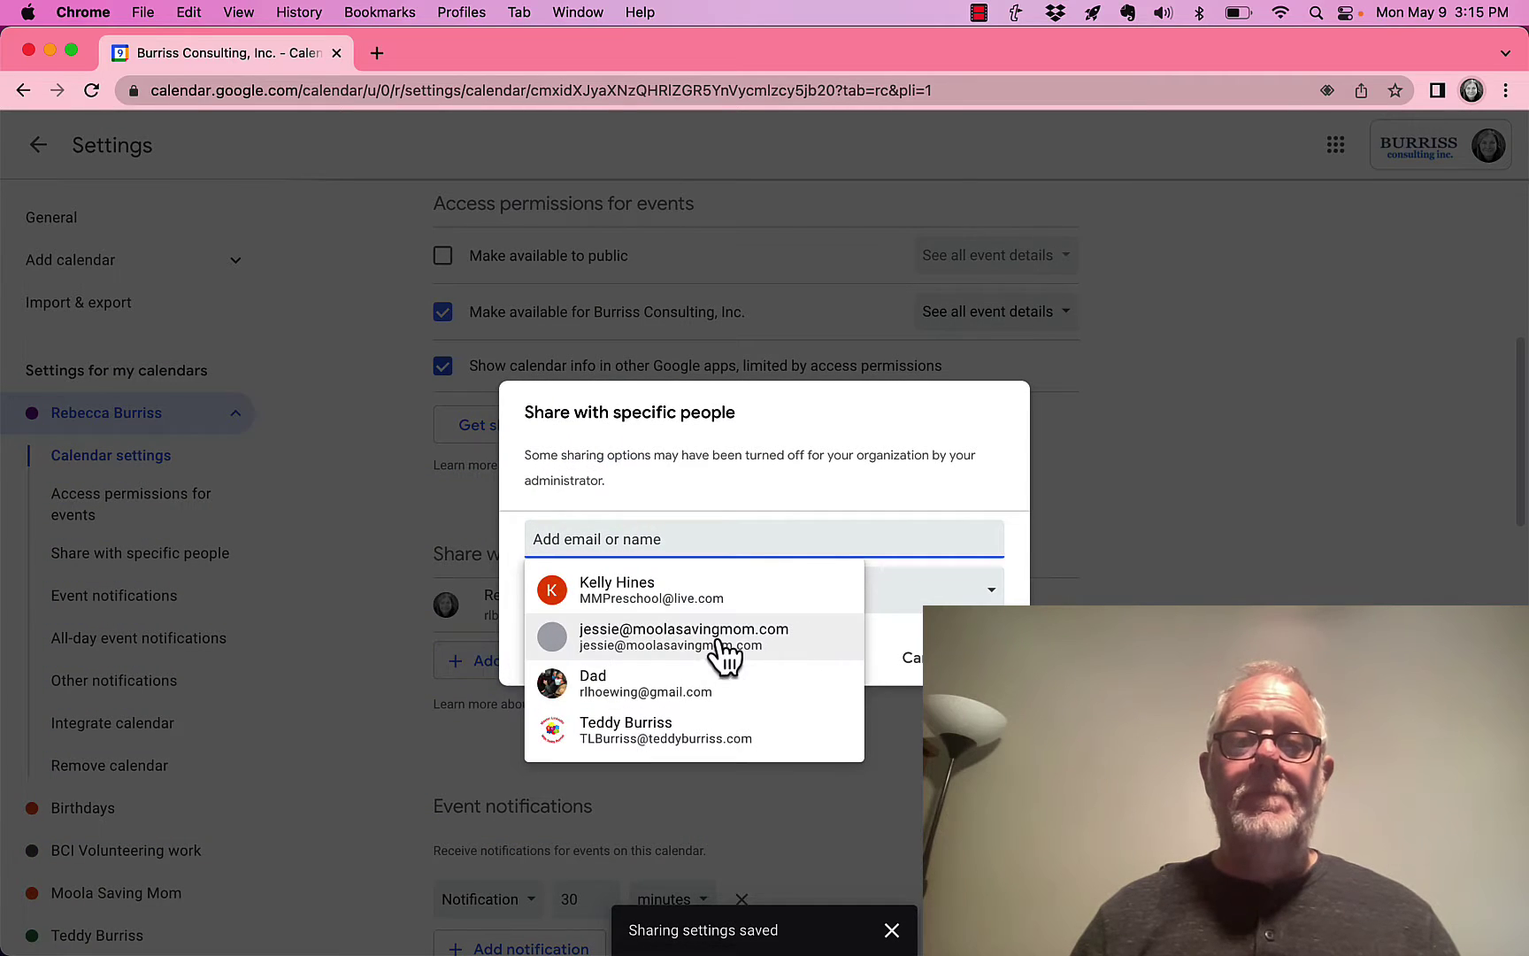
{"action": "type", "text": "teddy"}
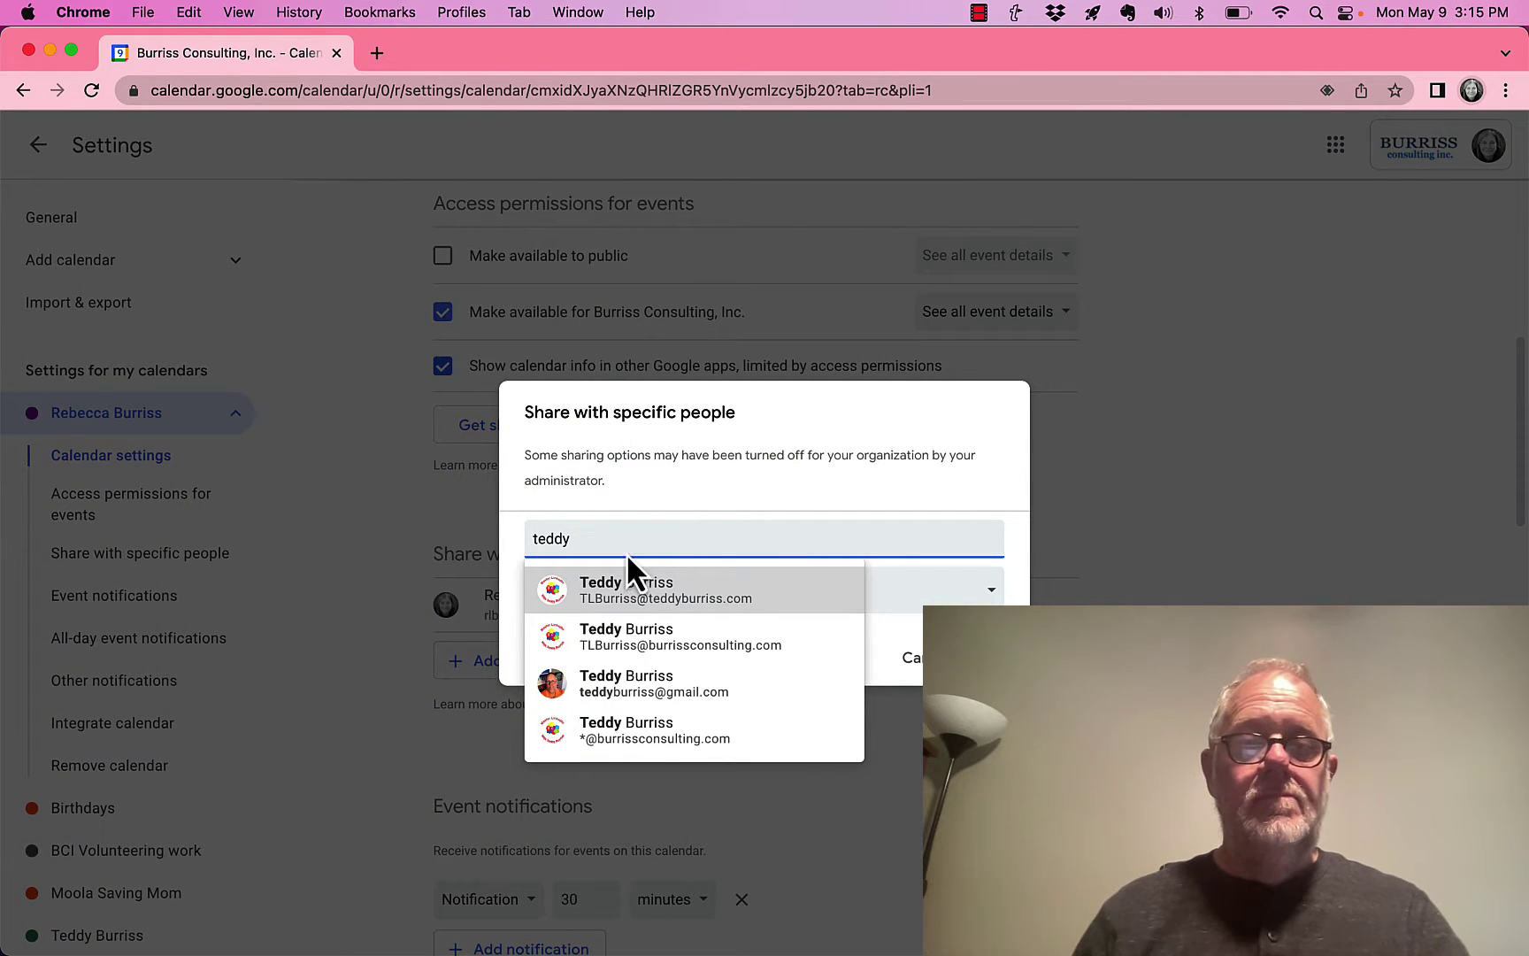
{"action": "left_click", "coordinate": [624, 584]}
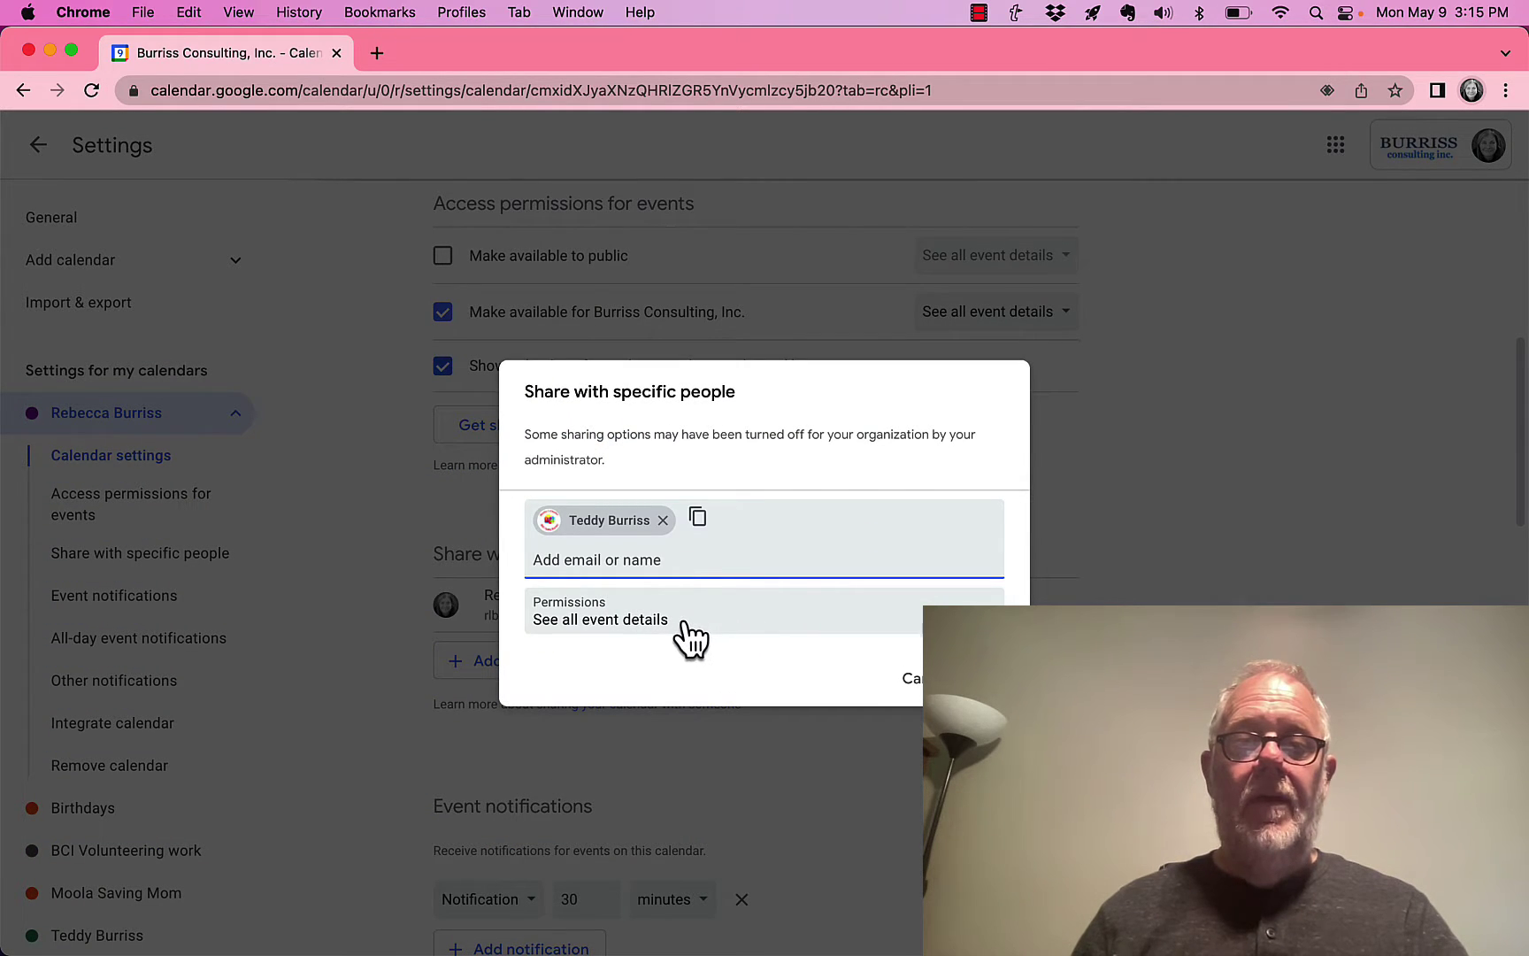
{"action": "left_click", "coordinate": [978, 678]}
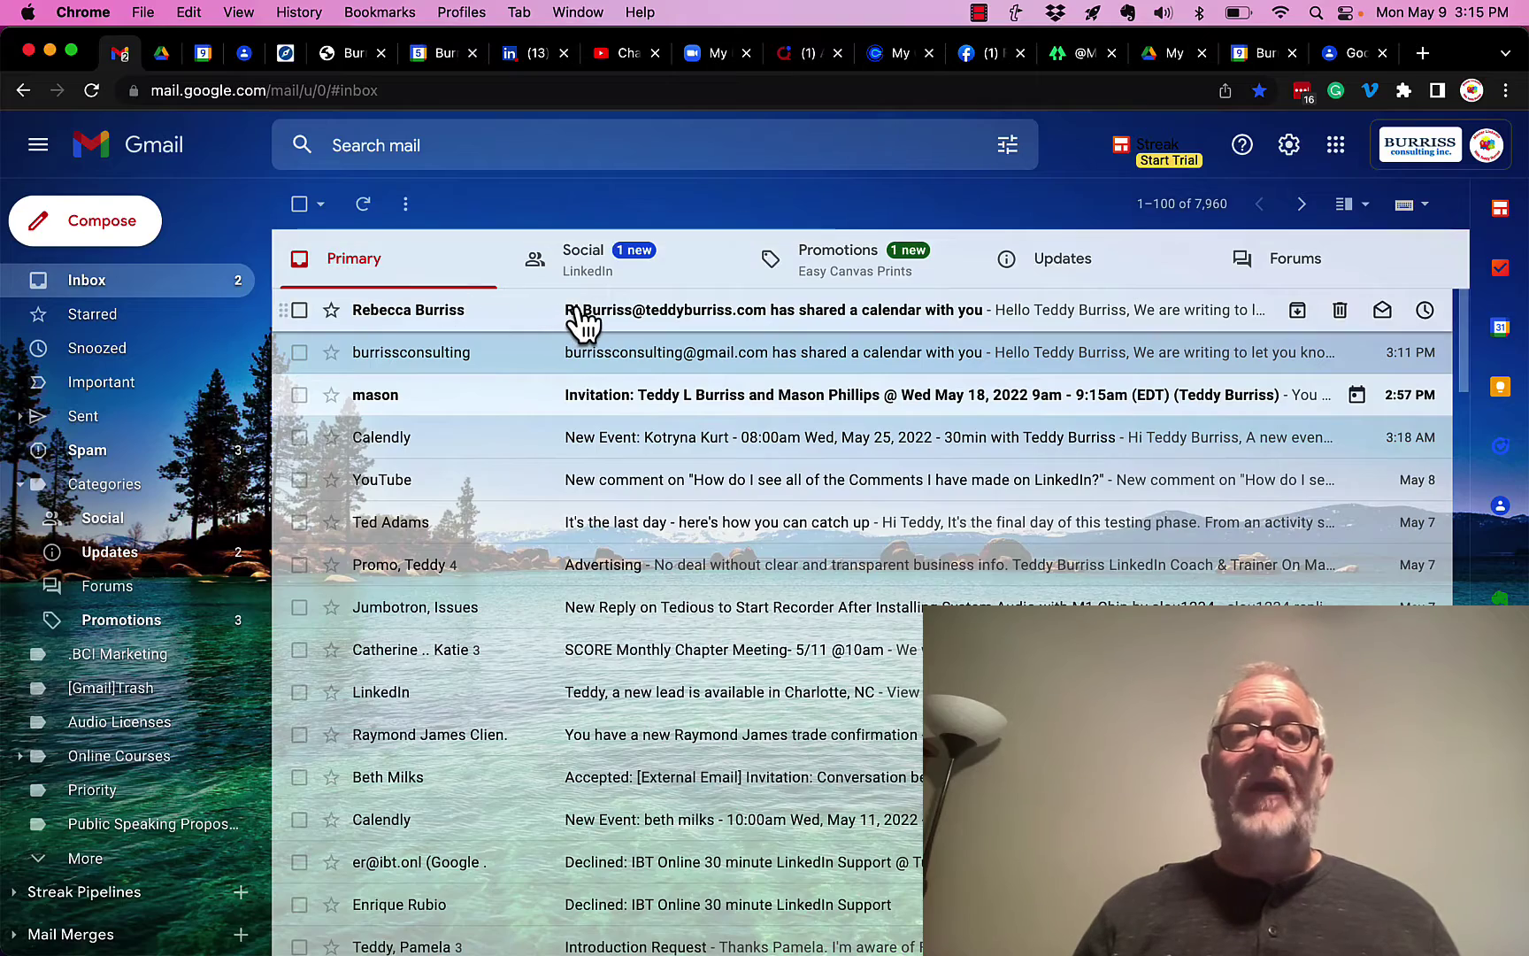
- Open the colleague's calendar-sharing email, and show the business account's primary calendar alongside the shared ones for the week of May 15–21
{"action": "left_click", "coordinate": [575, 310]}
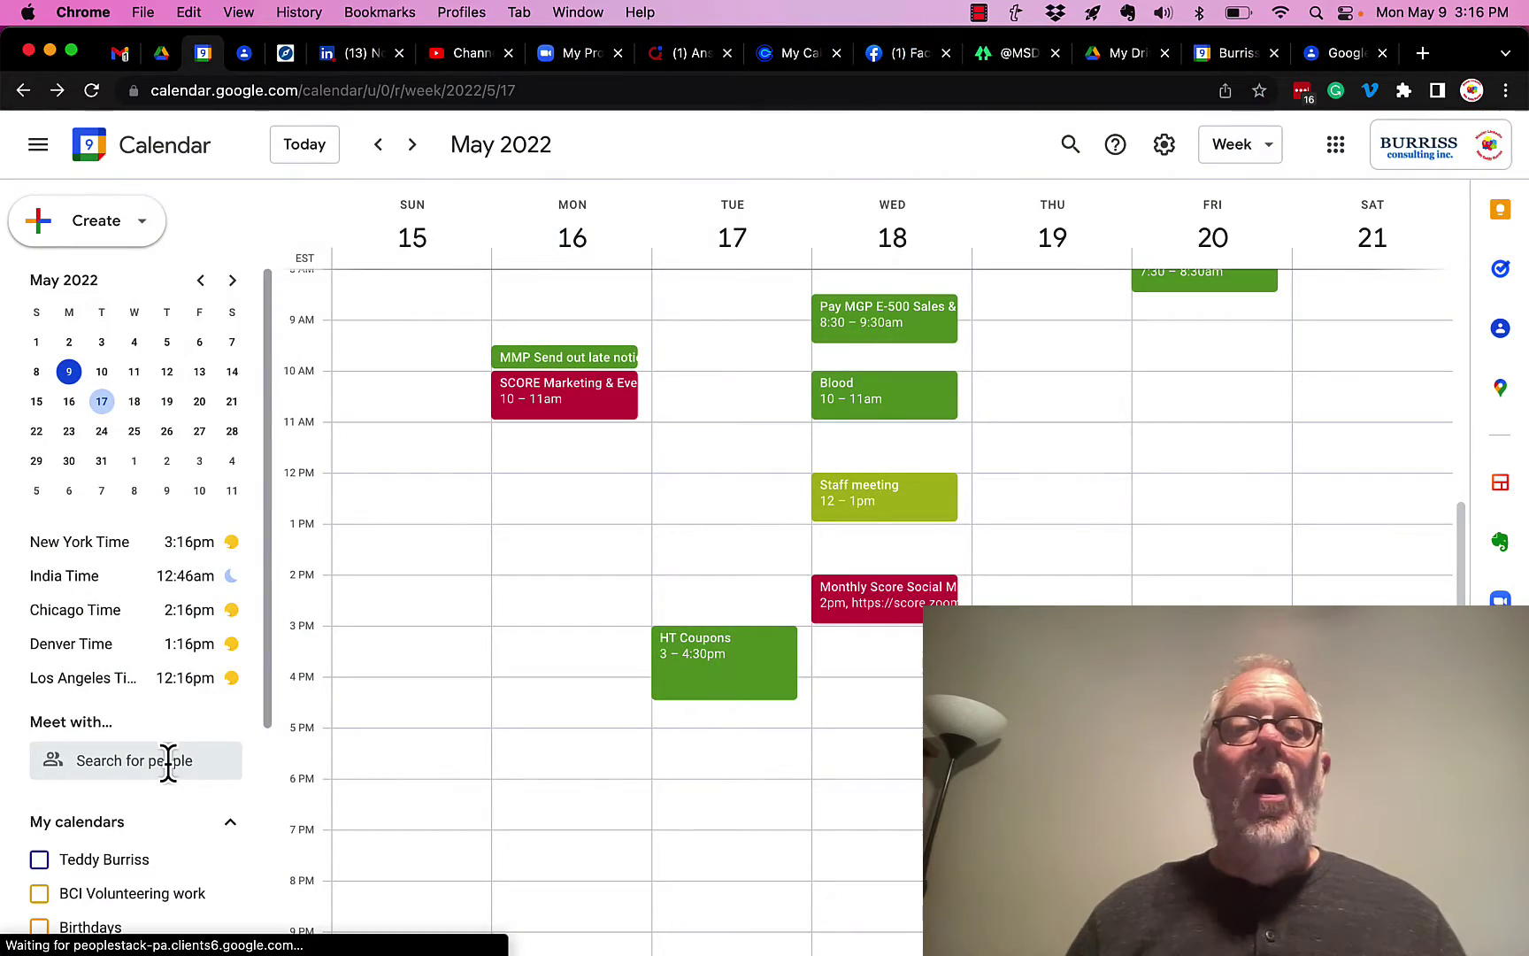
{"action": "scroll", "coordinate": [168, 766], "scroll_direction": "down", "scroll_amount": 5}
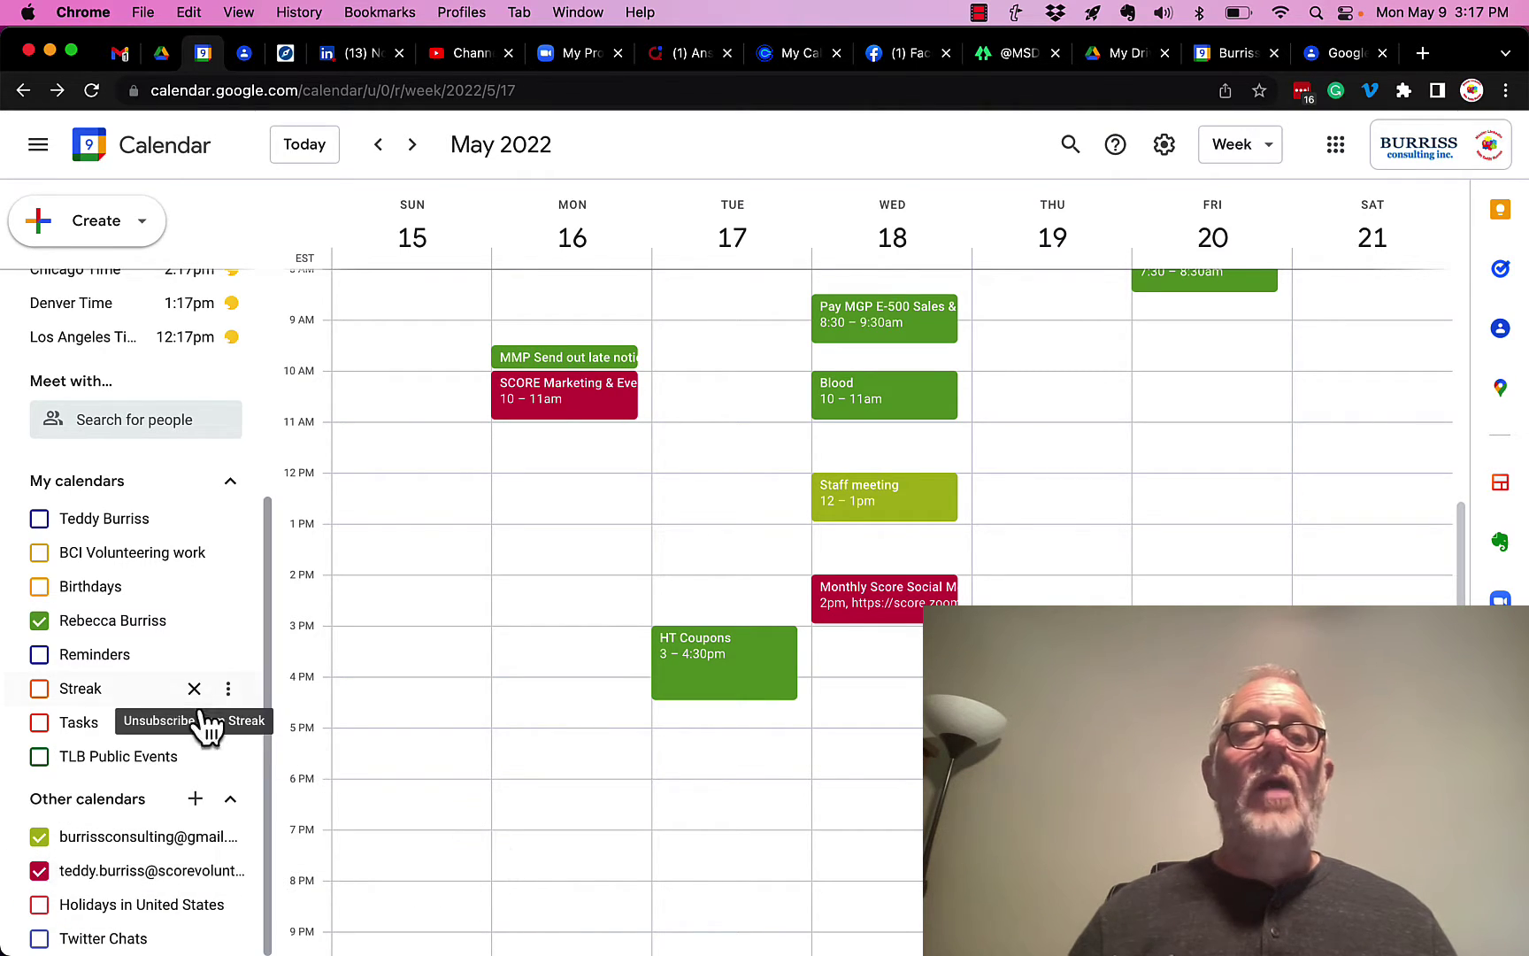
{"action": "left_click", "coordinate": [39, 519]}
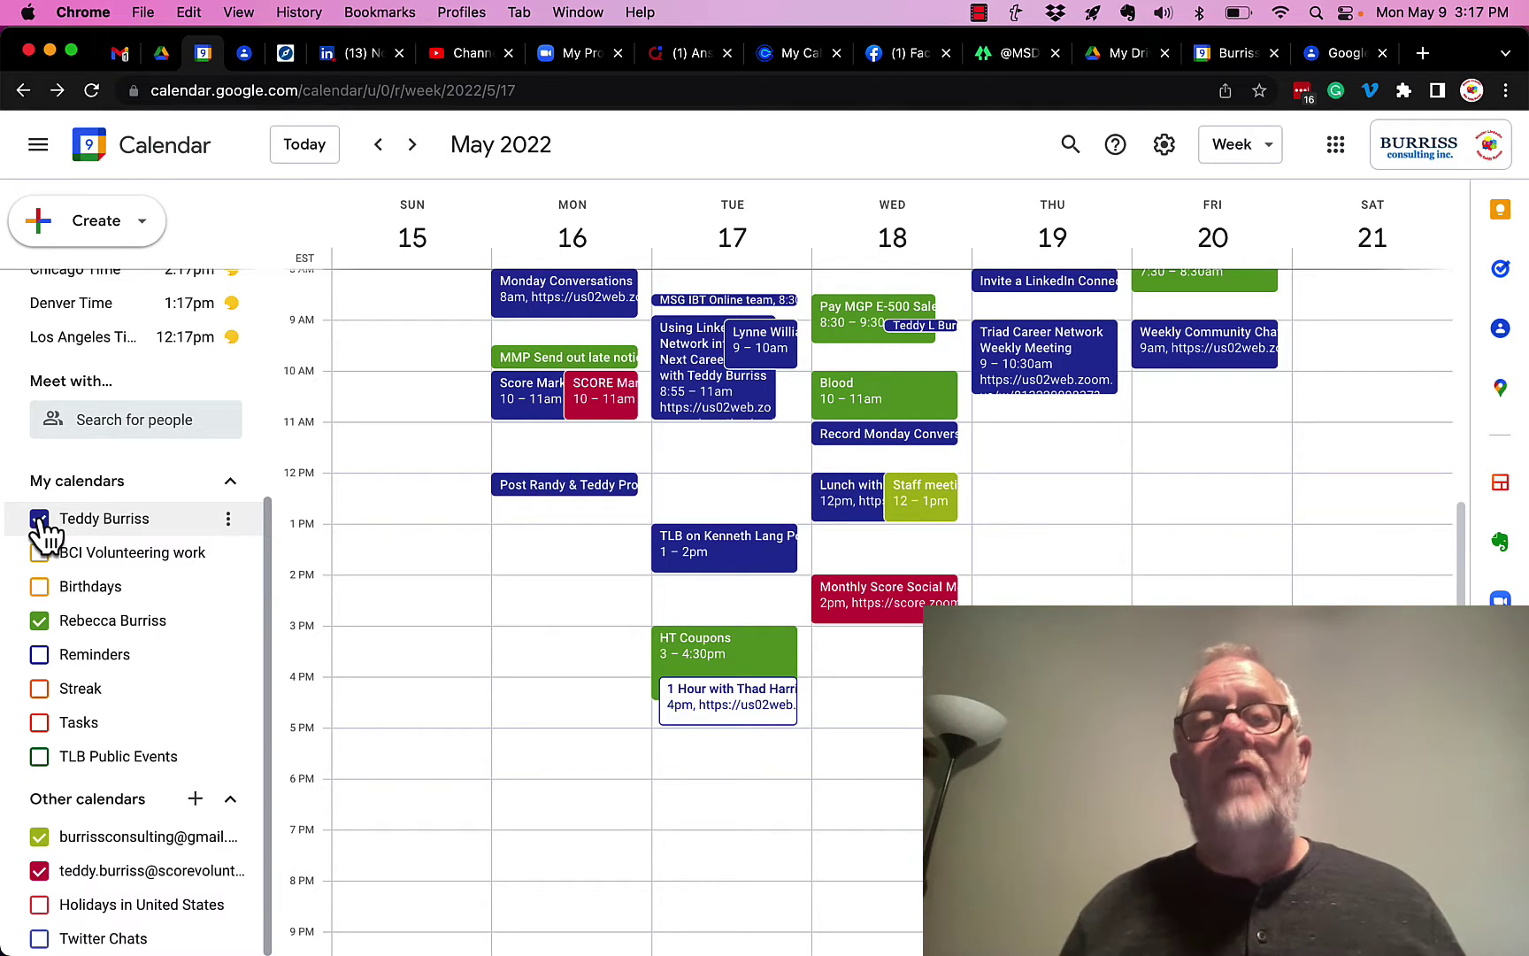
- Hide the business account's primary calendar, the colleague's calendar, and the shared Gmail and SCORE calendars from the week view
{"action": "left_click", "coordinate": [39, 519]}
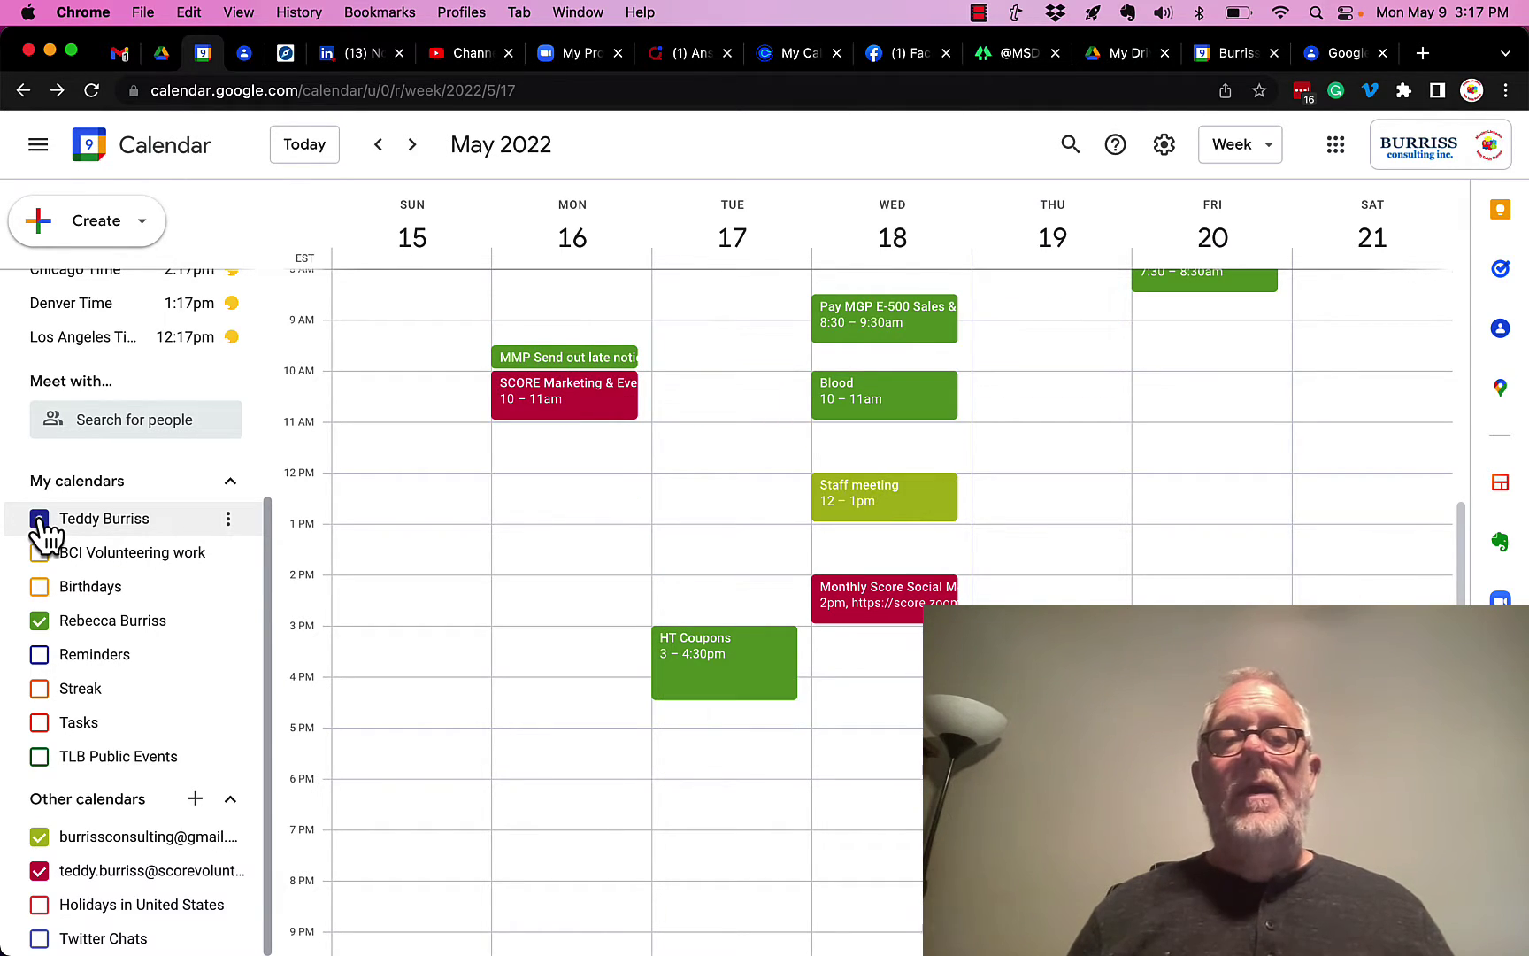
{"action": "left_click", "coordinate": [39, 620]}
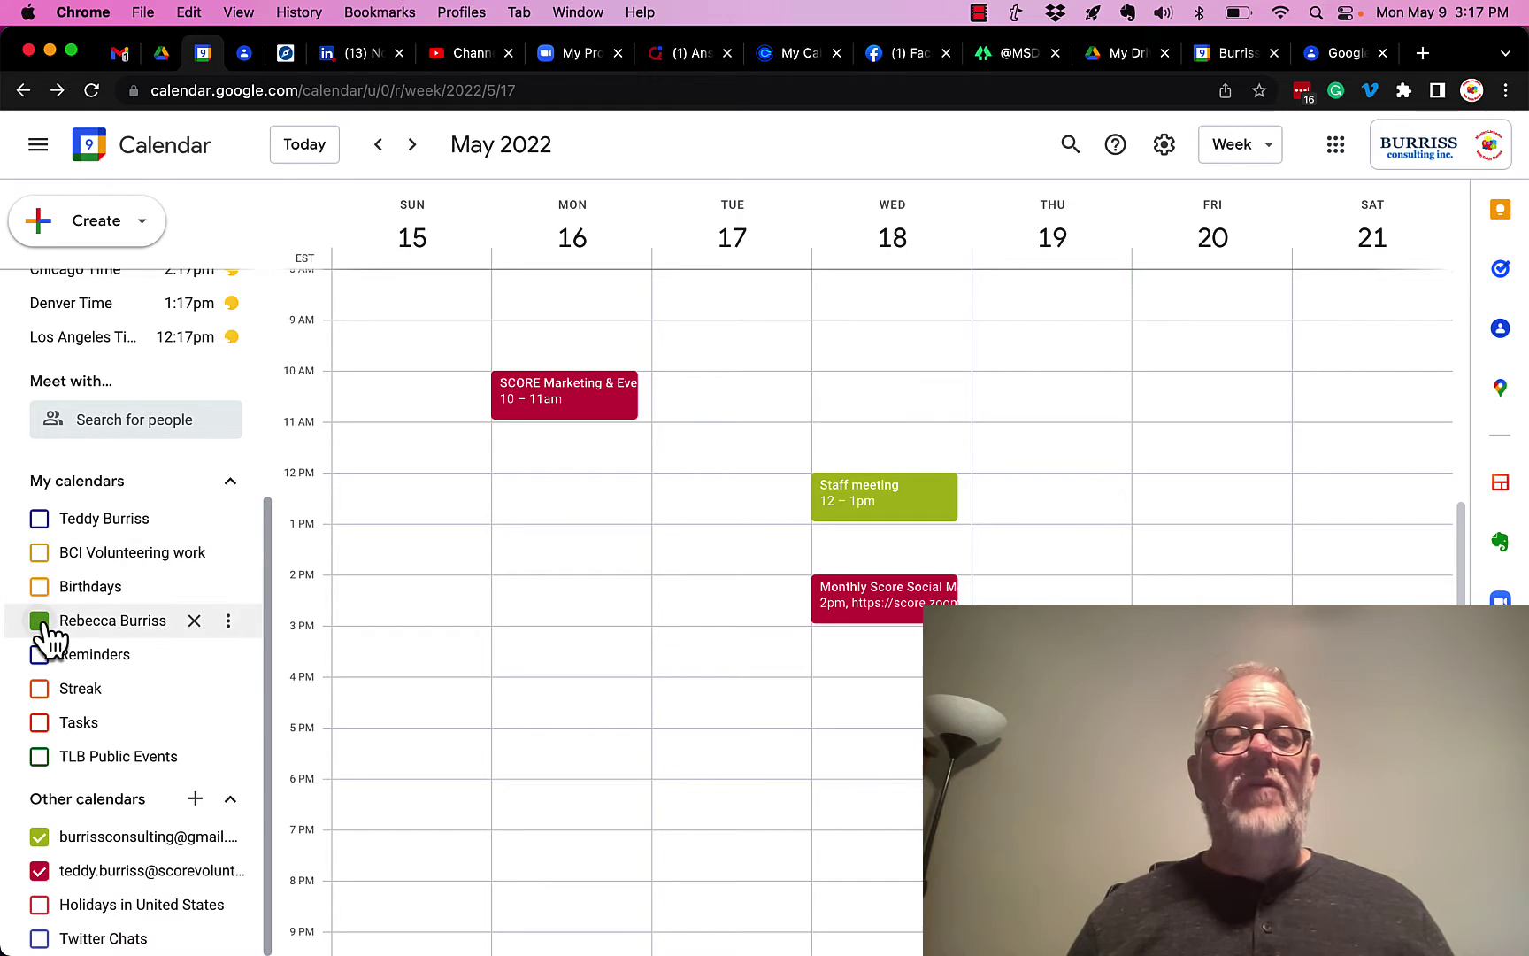
{"action": "left_click", "coordinate": [39, 836]}
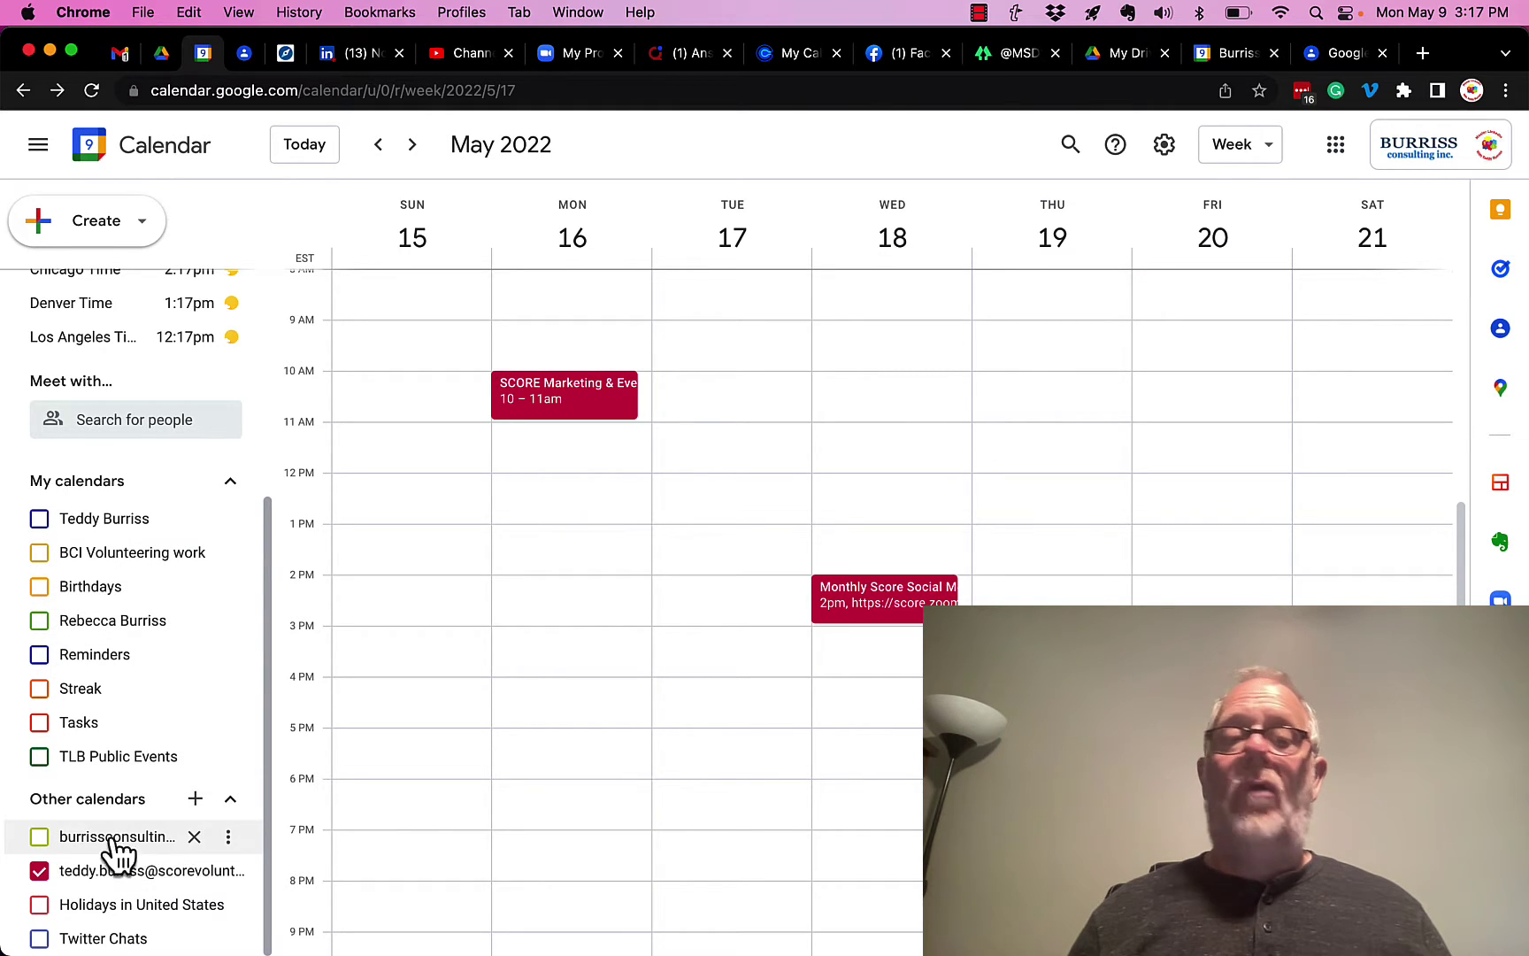
{"action": "left_click", "coordinate": [39, 838]}
{"action": "left_click", "coordinate": [39, 870]}
{"action": "left_click", "coordinate": [39, 836]}
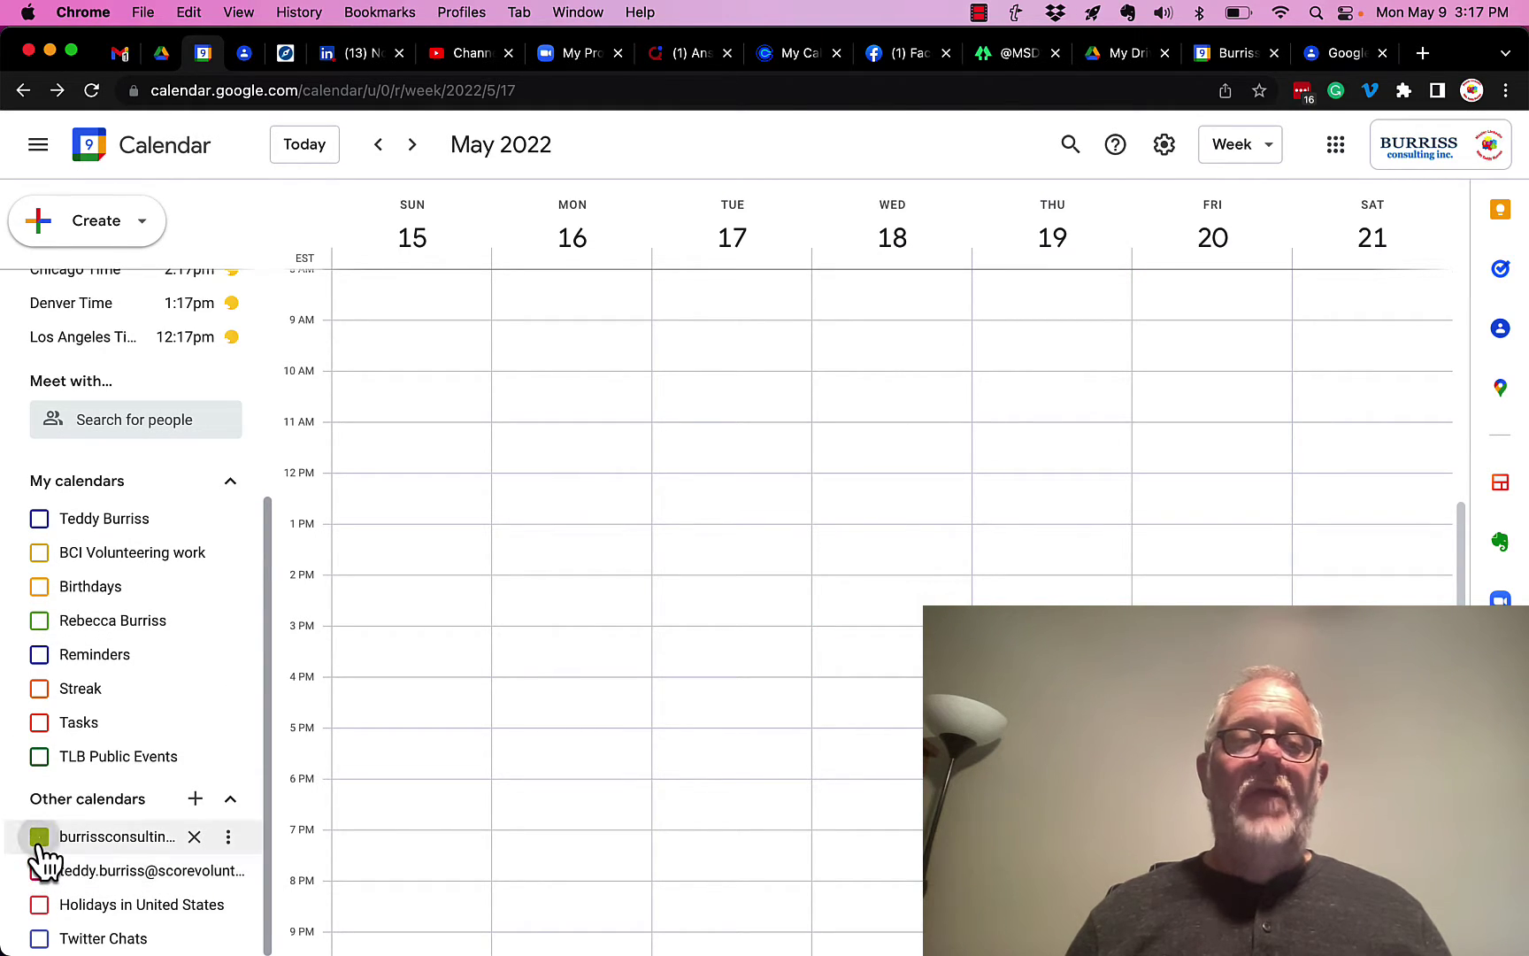
- Show the colleague's calendar, the shared Gmail and SCORE calendars, and the business account's primary calendar together in the week view
{"action": "left_click", "coordinate": [39, 621]}
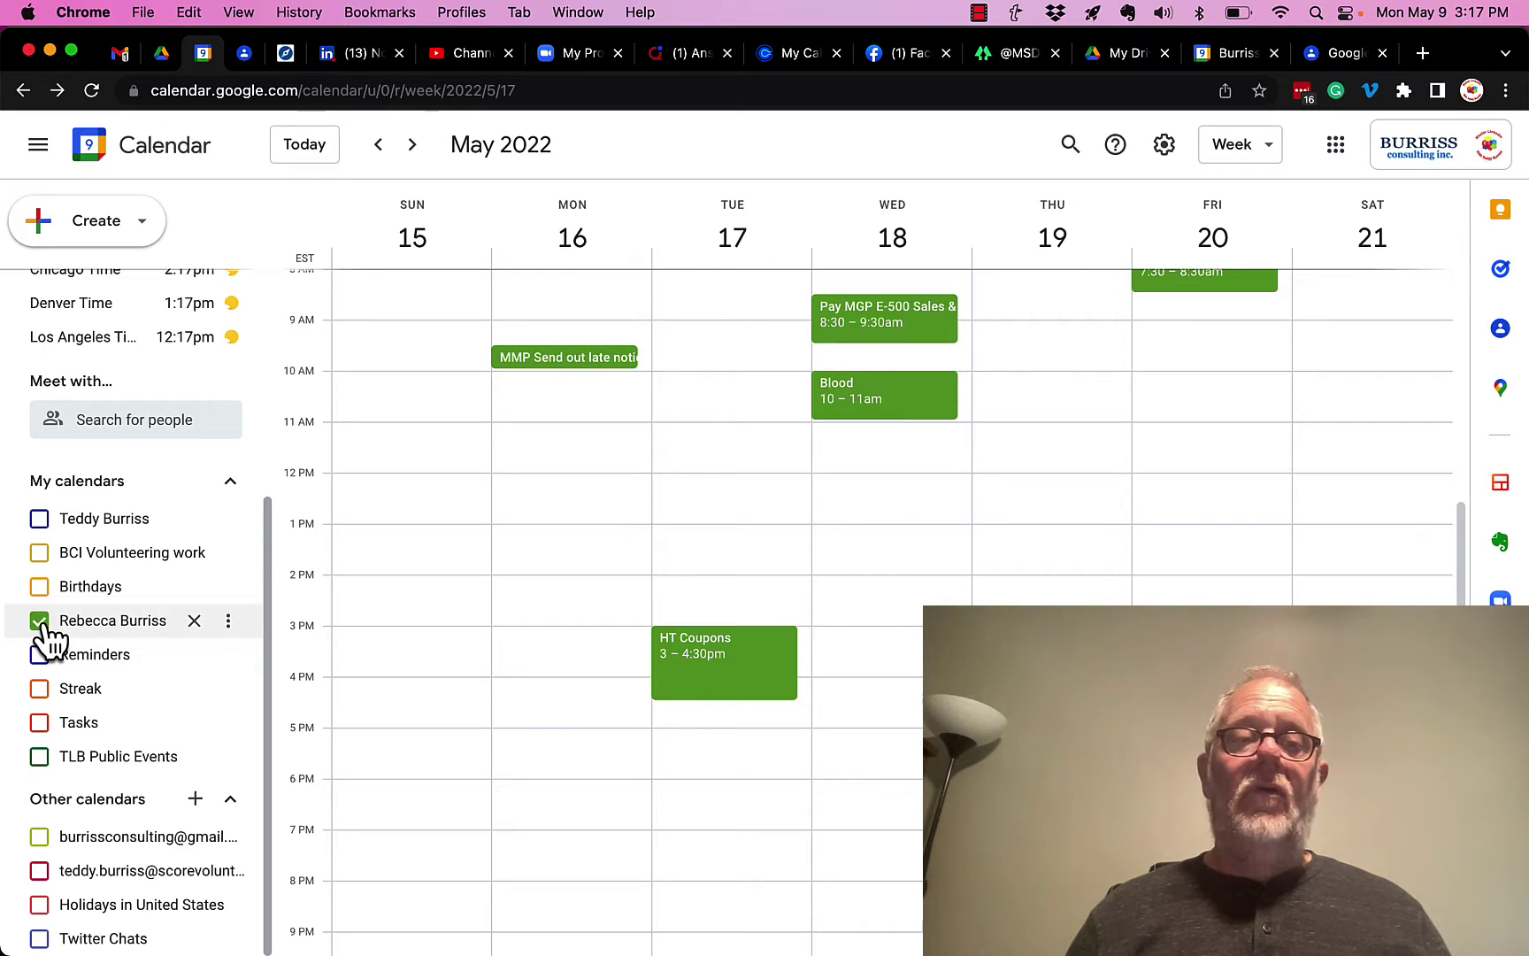
{"action": "left_click", "coordinate": [39, 836]}
{"action": "left_click", "coordinate": [39, 869]}
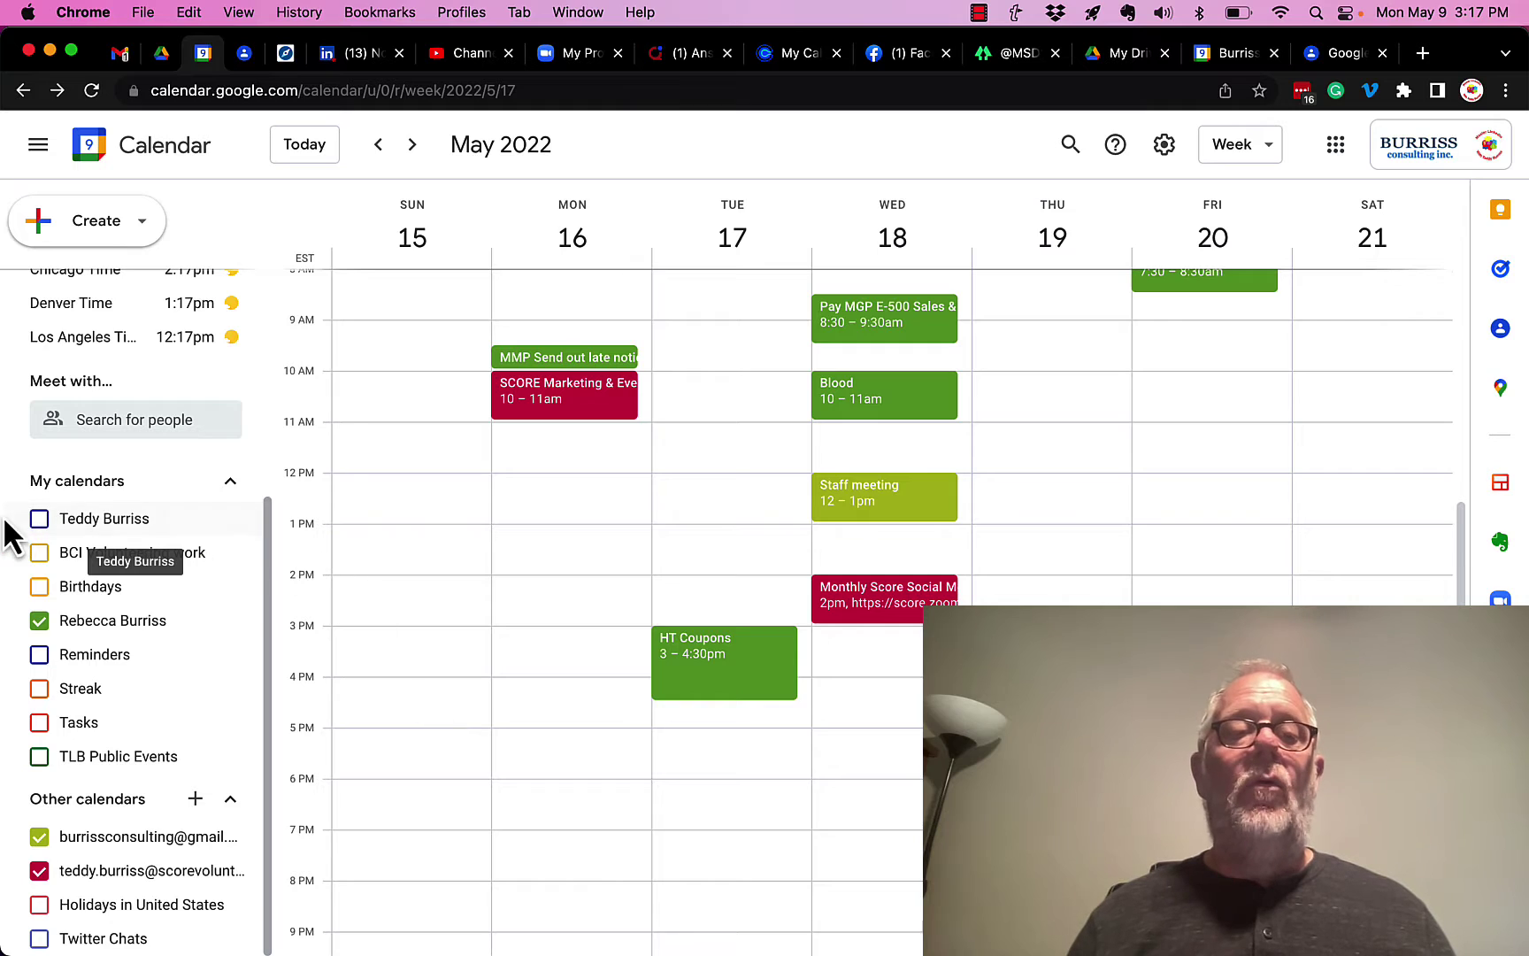
{"action": "left_click", "coordinate": [39, 519]}
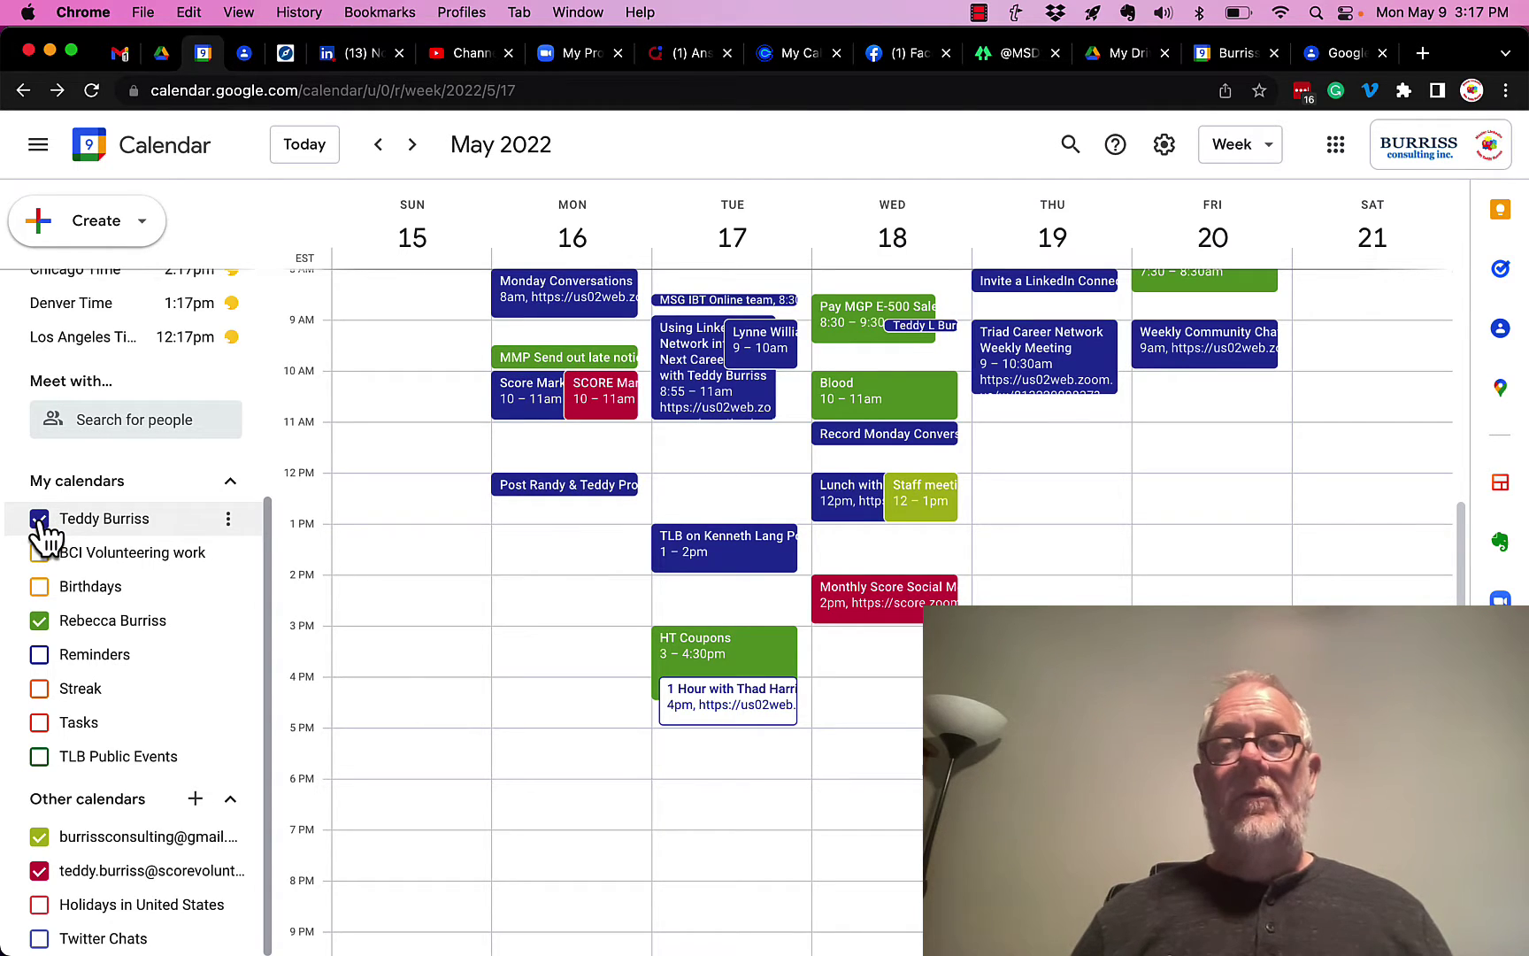